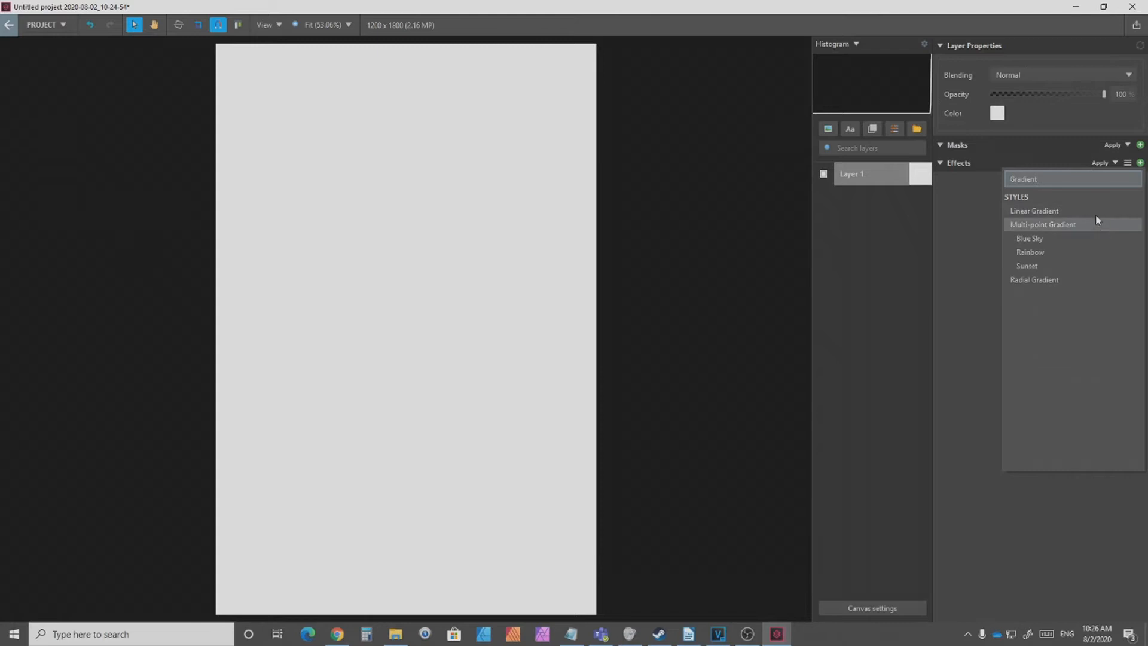
Step: Apply a Linear Gradient effect to Layer 1 and remove the gradient's extra inner colour stop
{"action": "left_click", "coordinate": [1096, 211]}
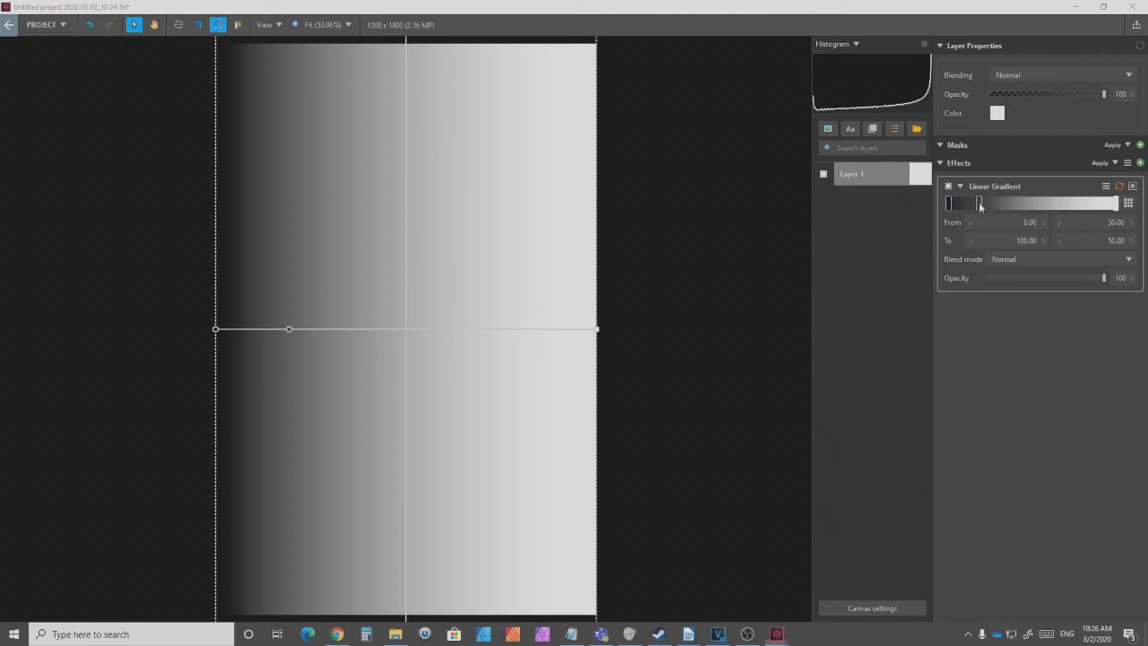
{"action": "double_click", "coordinate": [979, 204]}
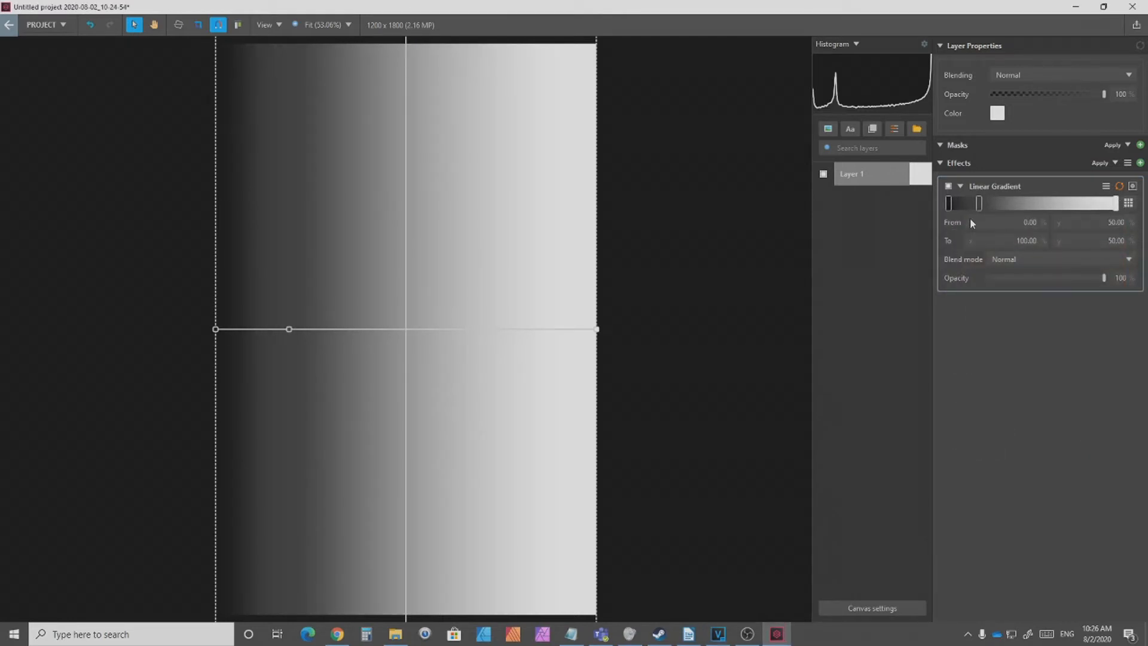
{"action": "key", "text": "Delete"}
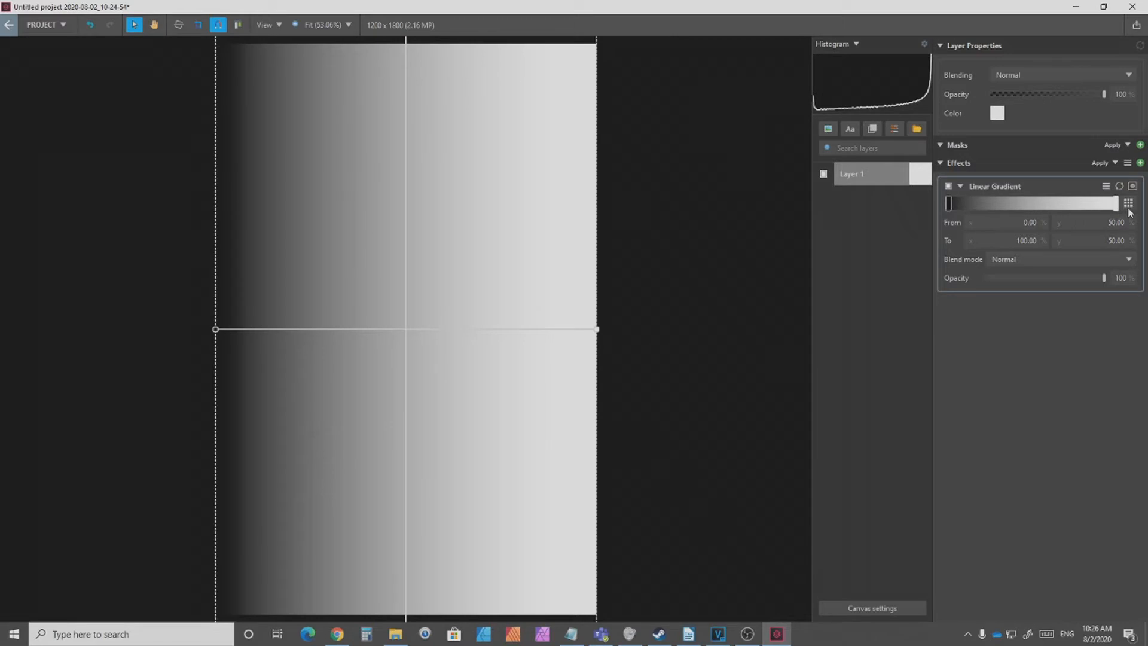
{"action": "left_click", "coordinate": [1130, 210]}
{"action": "left_click", "coordinate": [1129, 209]}
Step: Set the gradient's first colour stop to hex 1F1F32 using the colour code stored in Notepad
{"action": "key", "text": "alt+Tab"}
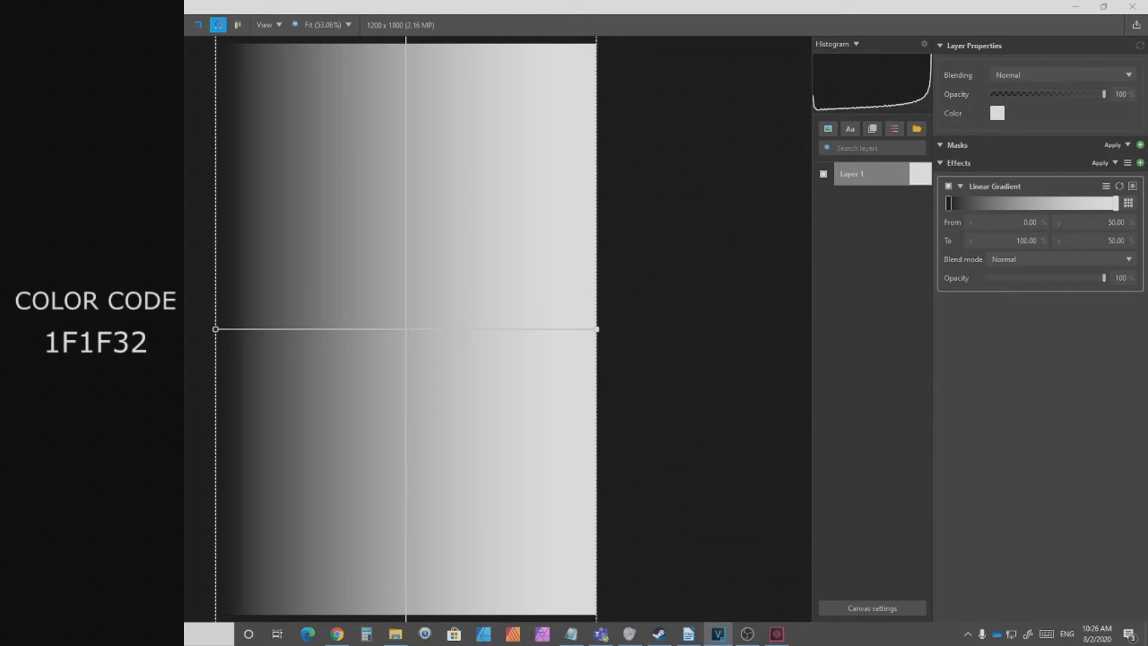
{"action": "key", "text": "alt+Tab"}
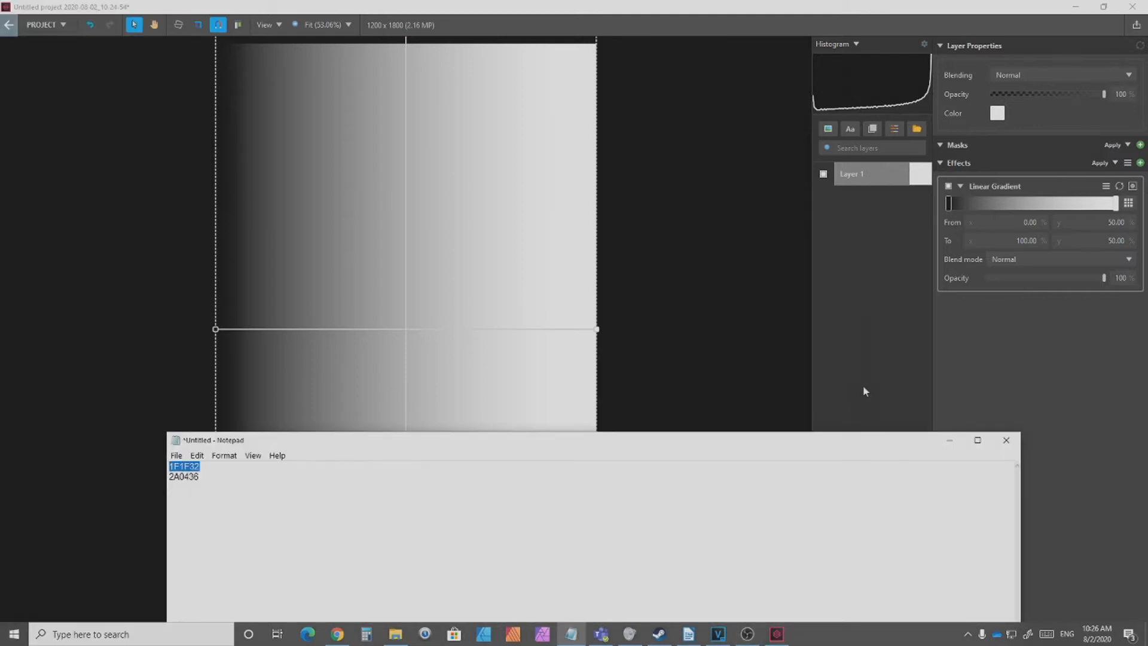
{"action": "left_click", "coordinate": [950, 440]}
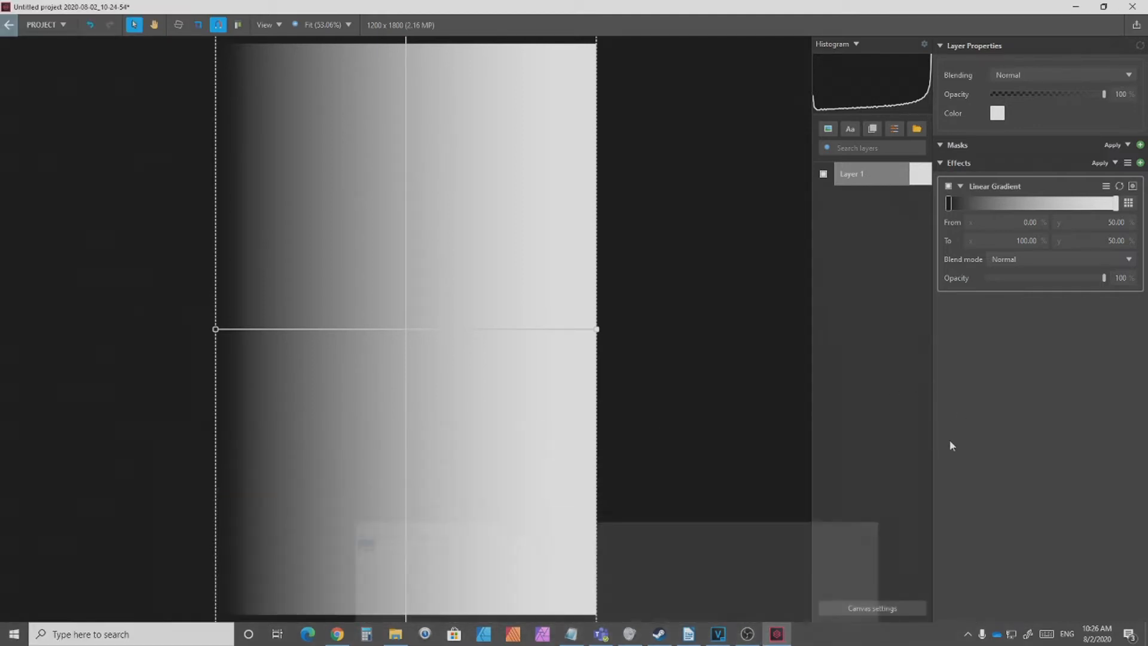
{"action": "double_click", "coordinate": [950, 205]}
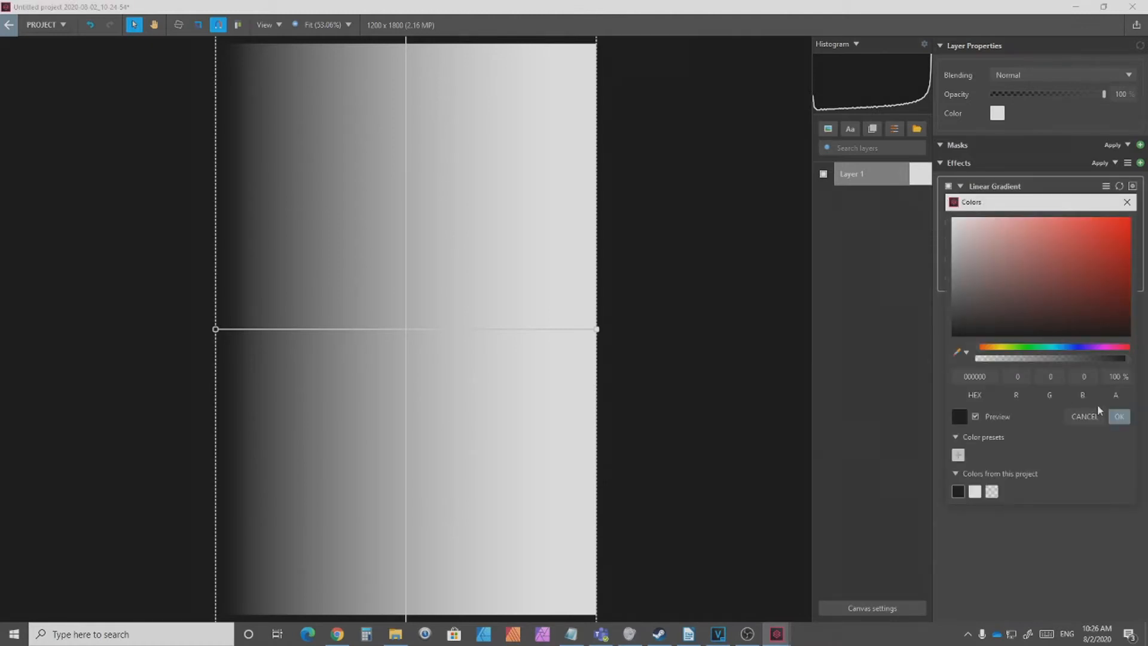
{"action": "type", "text": "1F1F32"}
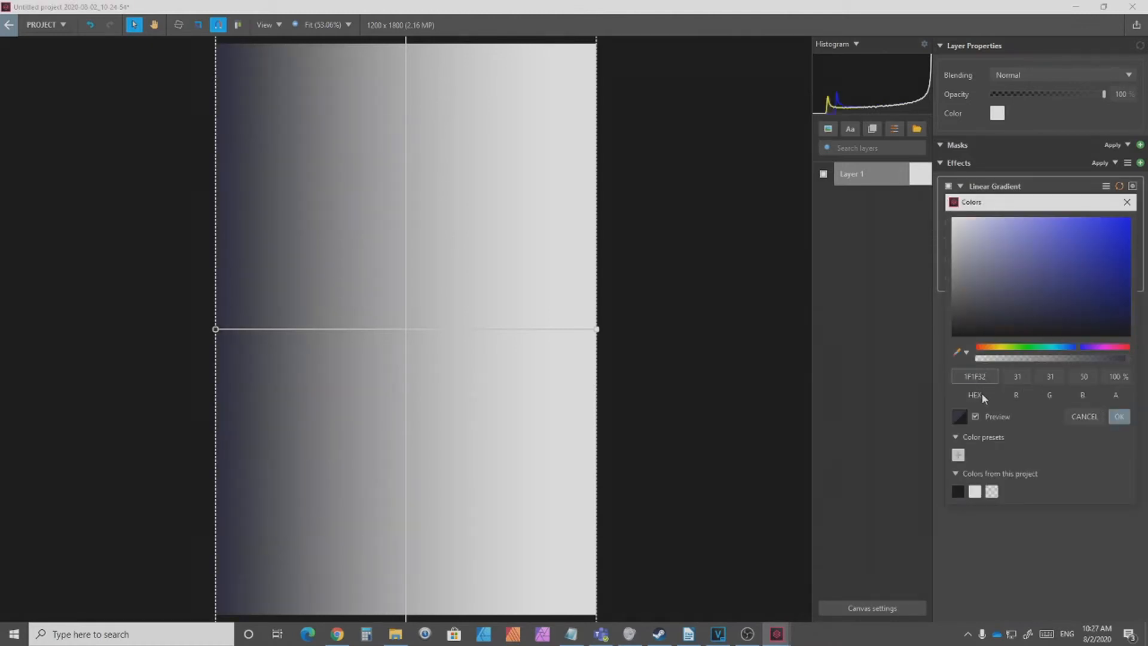
{"action": "left_click", "coordinate": [877, 374]}
Step: Copy 2A0436 from Notepad into the gradient's end stop, and move the gradient's start handle down towards the canvas's lower part
{"action": "key", "text": "alt+Tab"}
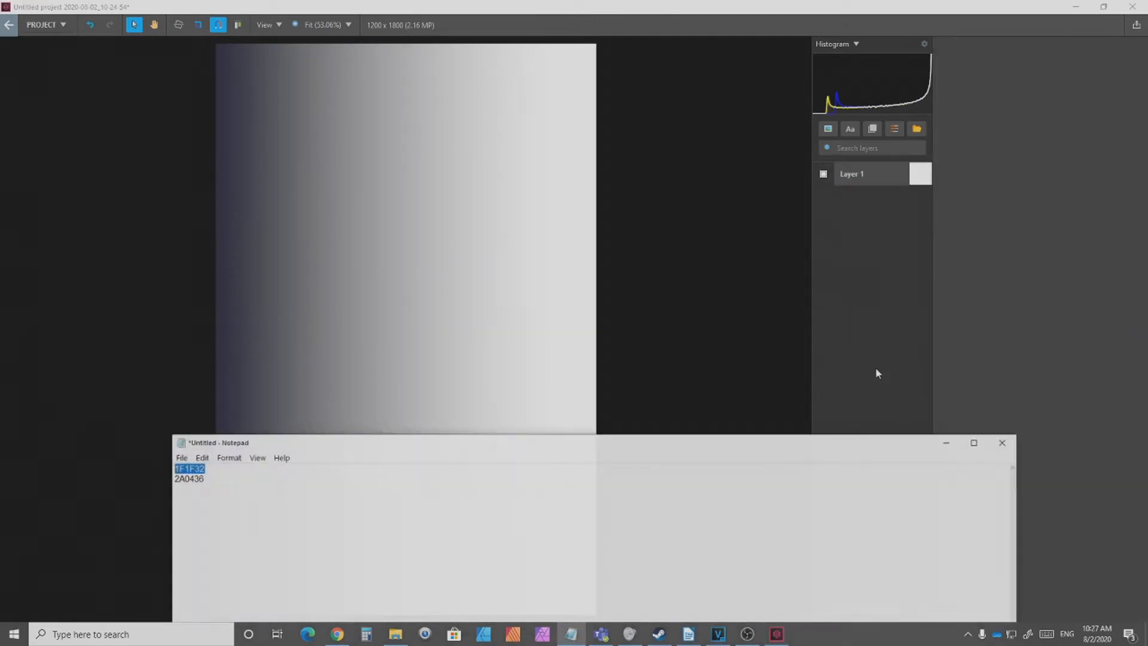
{"action": "left_click_drag", "start_coordinate": [200, 476], "coordinate": [168, 488]}
{"action": "key", "text": "ctrl+c"}
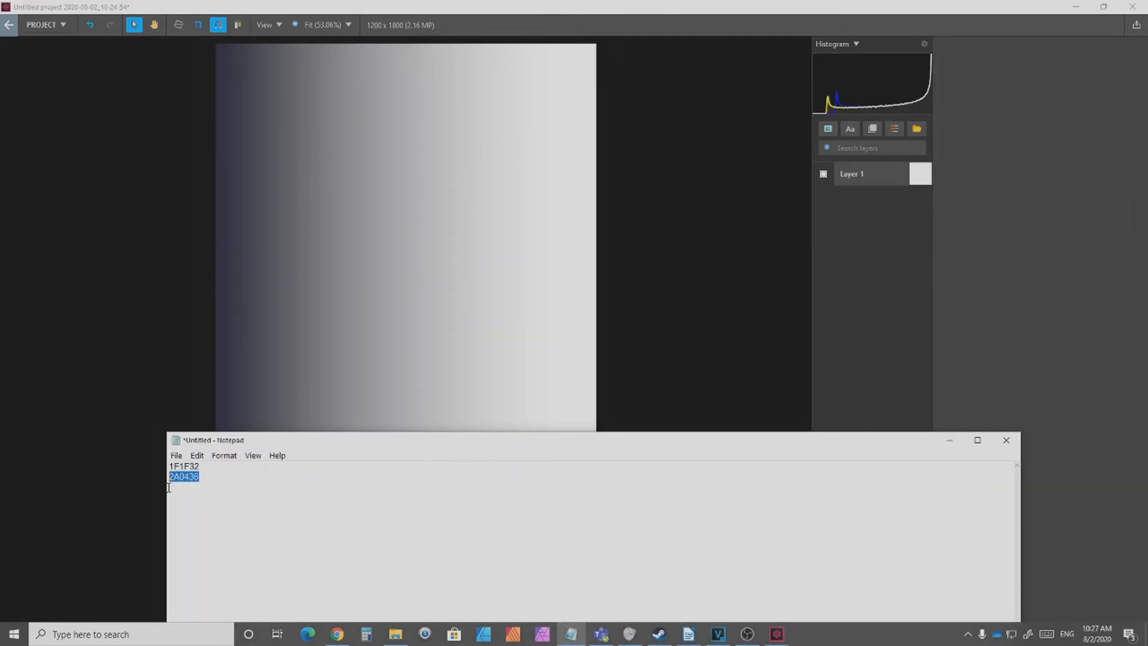
{"action": "left_click", "coordinate": [982, 304]}
{"action": "left_click", "coordinate": [870, 175]}
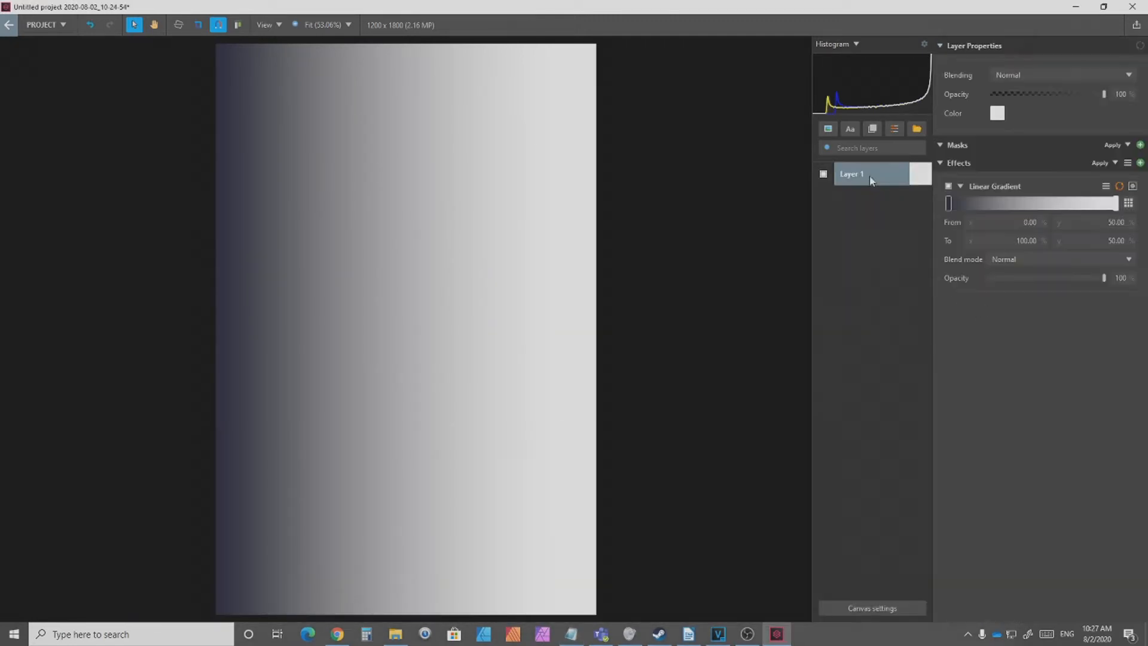
{"action": "left_click", "coordinate": [1116, 205]}
{"action": "left_click", "coordinate": [1116, 205]}
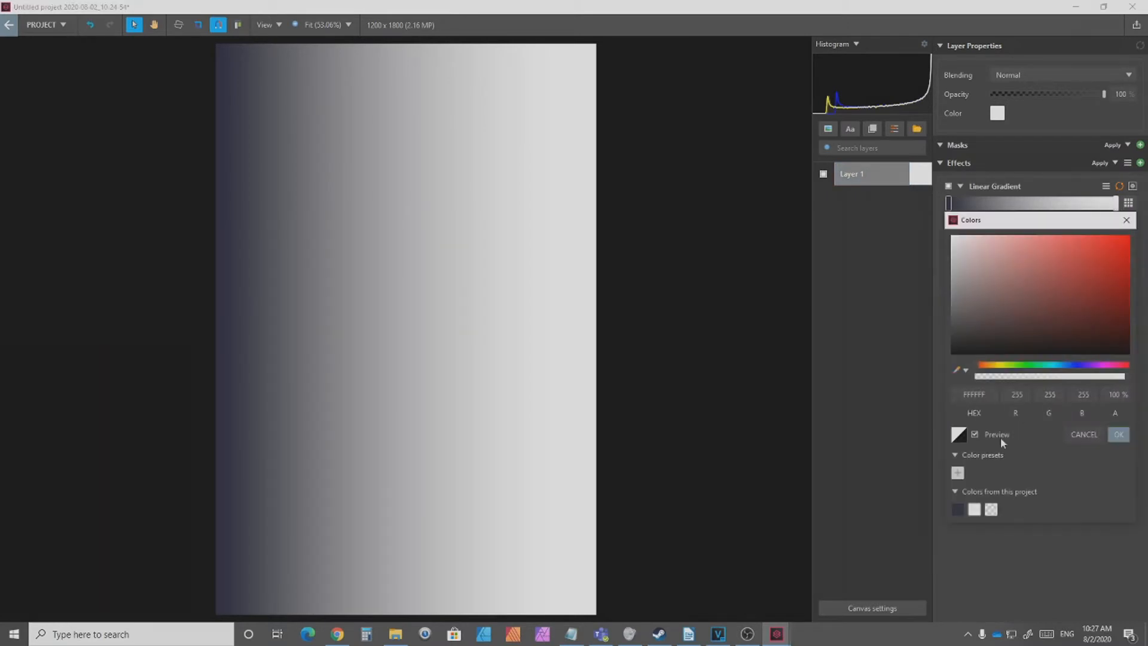
{"action": "left_click", "coordinate": [983, 394]}
{"action": "key", "text": "ctrl+a"}
{"action": "key", "text": "ctrl+v"}
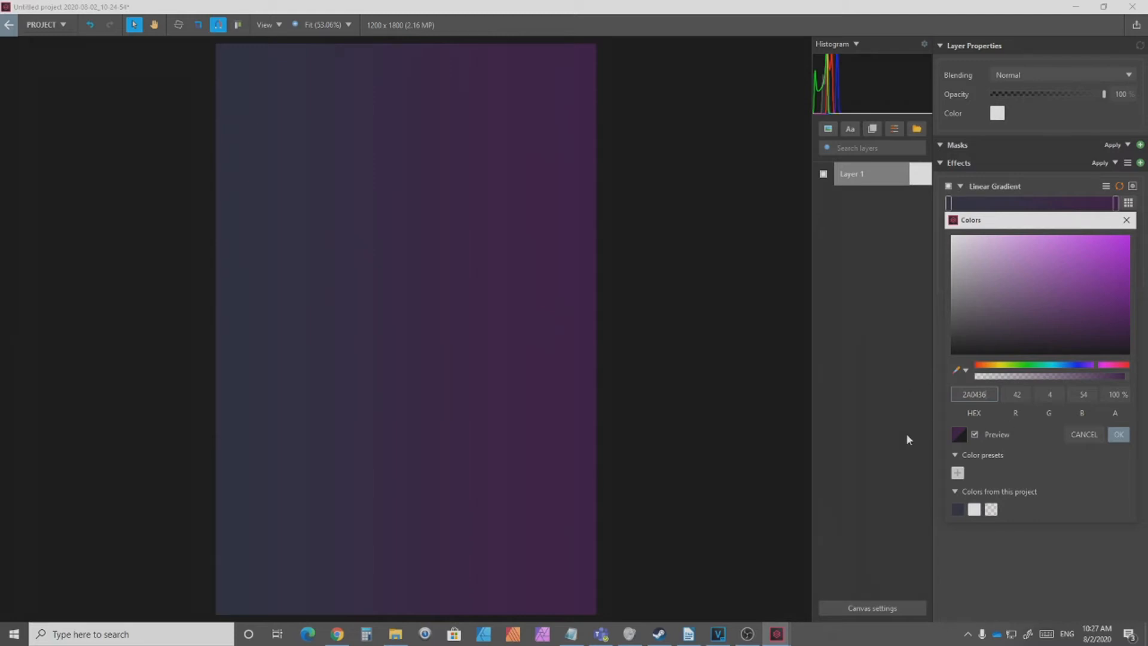
{"action": "key", "text": "Return"}
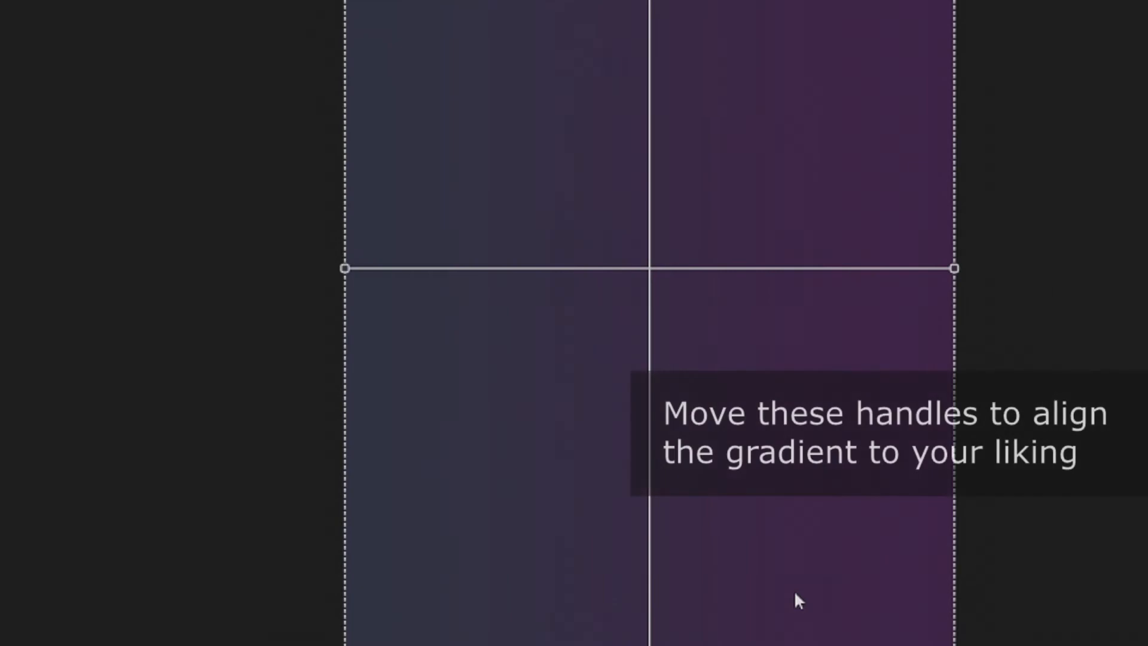
{"action": "left_click_drag", "start_coordinate": [345, 273], "coordinate": [429, 645]}
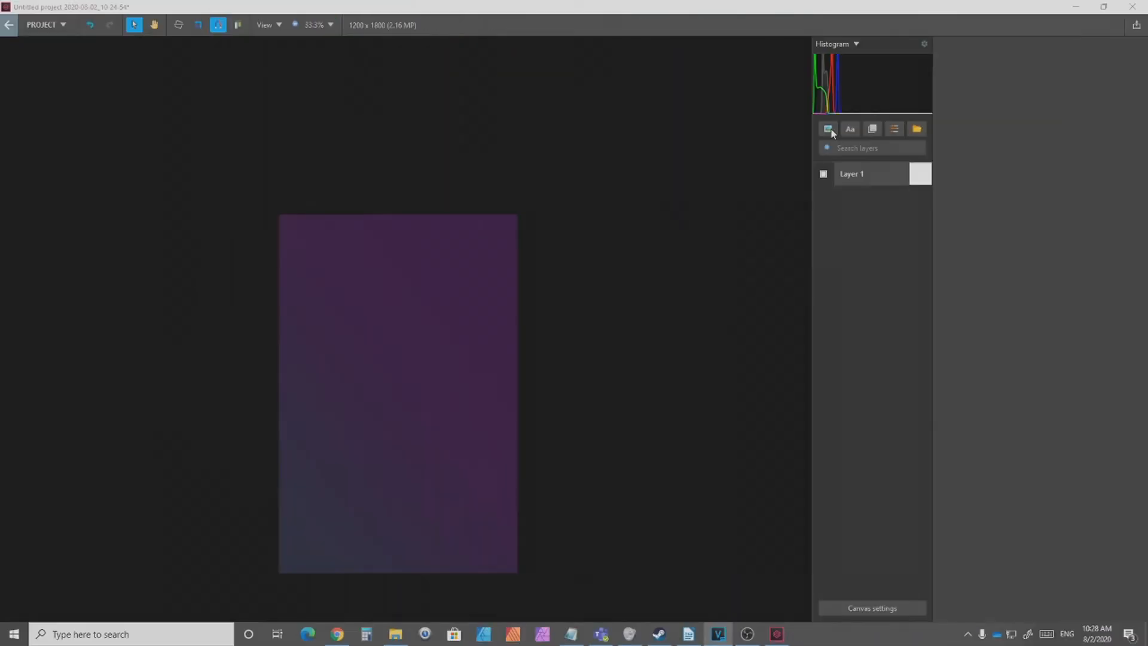
Step: Add the Flower Bud image from the Stock folder as a new layer
{"action": "left_click", "coordinate": [829, 129]}
{"action": "left_click", "coordinate": [837, 145]}
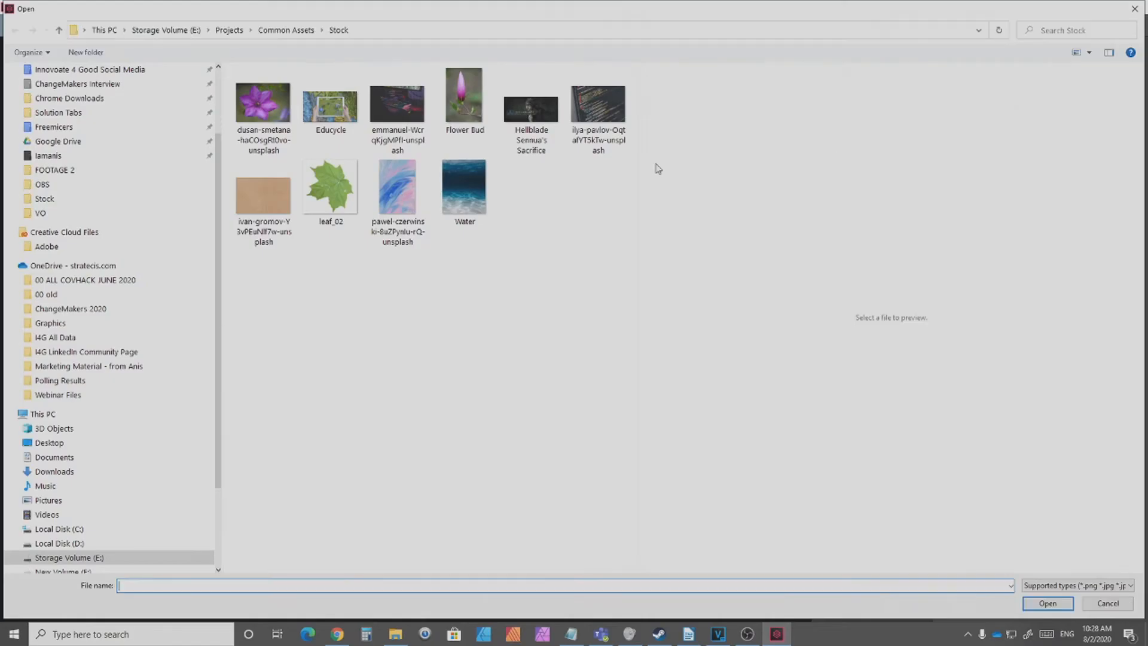
{"action": "double_click", "coordinate": [464, 99]}
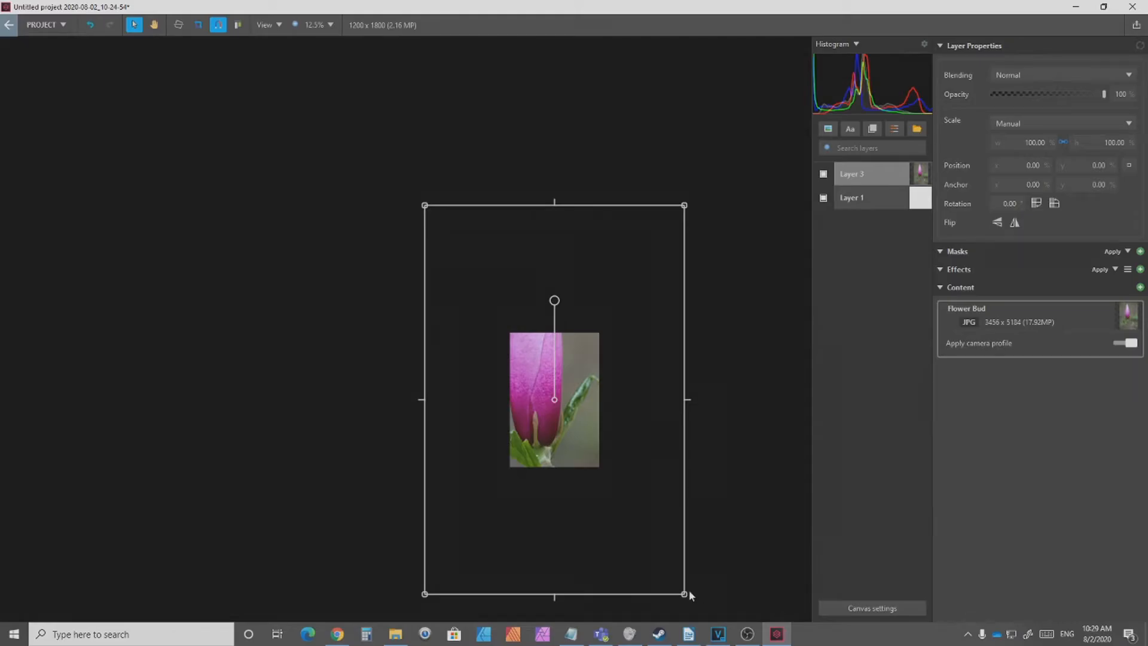
Step: Scale the flower image down to about 24% and position it in the lower part of the canvas
{"action": "left_click_drag", "start_coordinate": [684, 595], "coordinate": [517, 344]}
{"action": "left_click_drag", "start_coordinate": [479, 299], "coordinate": [557, 429]}
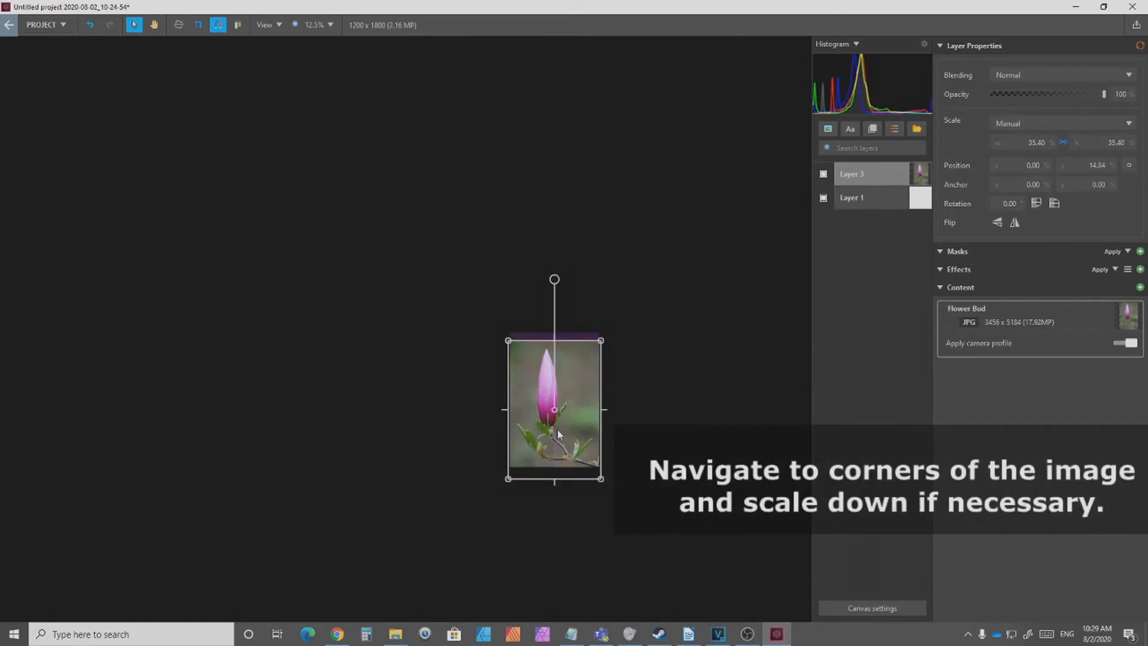
{"action": "scroll", "coordinate": [557, 429], "scroll_direction": "up", "scroll_amount": 2}
{"action": "scroll", "coordinate": [677, 515], "scroll_direction": "down", "scroll_amount": 1}
{"action": "left_click_drag", "start_coordinate": [704, 571], "coordinate": [637, 472]}
{"action": "left_click_drag", "start_coordinate": [610, 444], "coordinate": [683, 570]}
{"action": "scroll", "coordinate": [682, 571], "scroll_direction": "up", "scroll_amount": 1}
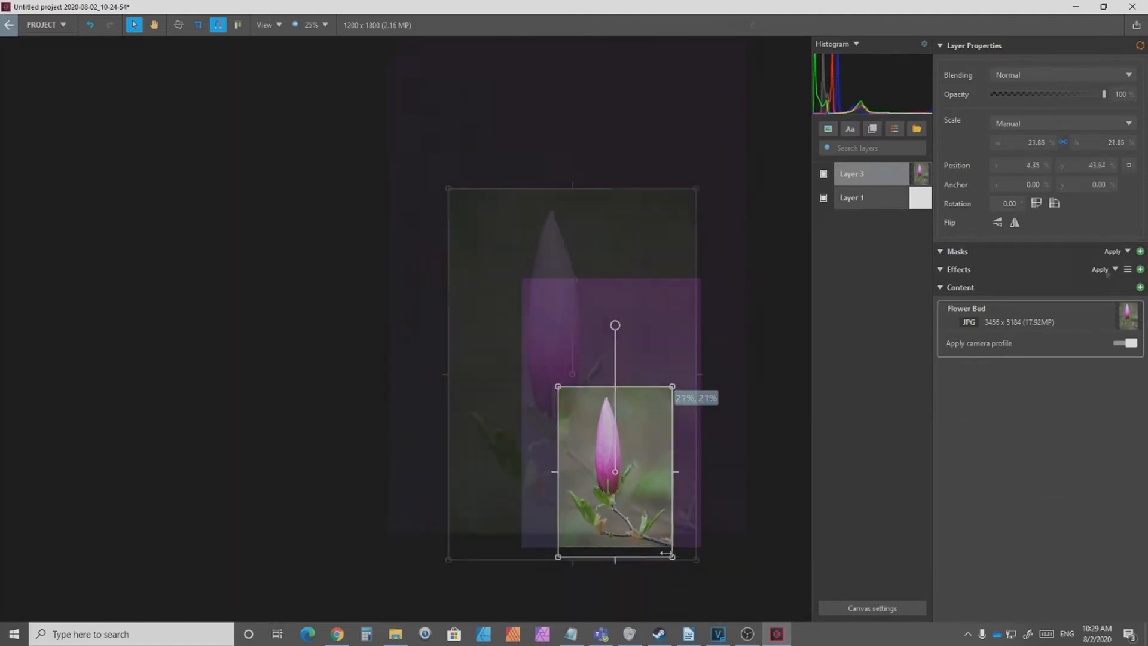
Step: Add a Vector mask to the flower layer and start its outline at the small leaf on the image's right edge
{"action": "left_click", "coordinate": [1141, 251]}
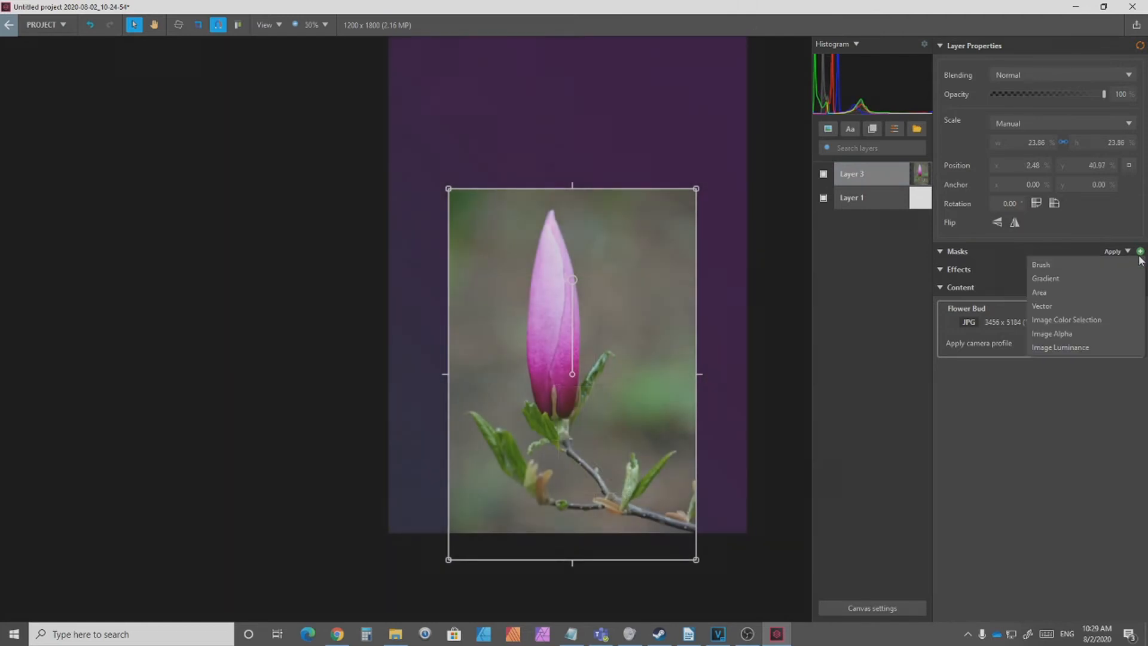
{"action": "left_click", "coordinate": [1068, 305]}
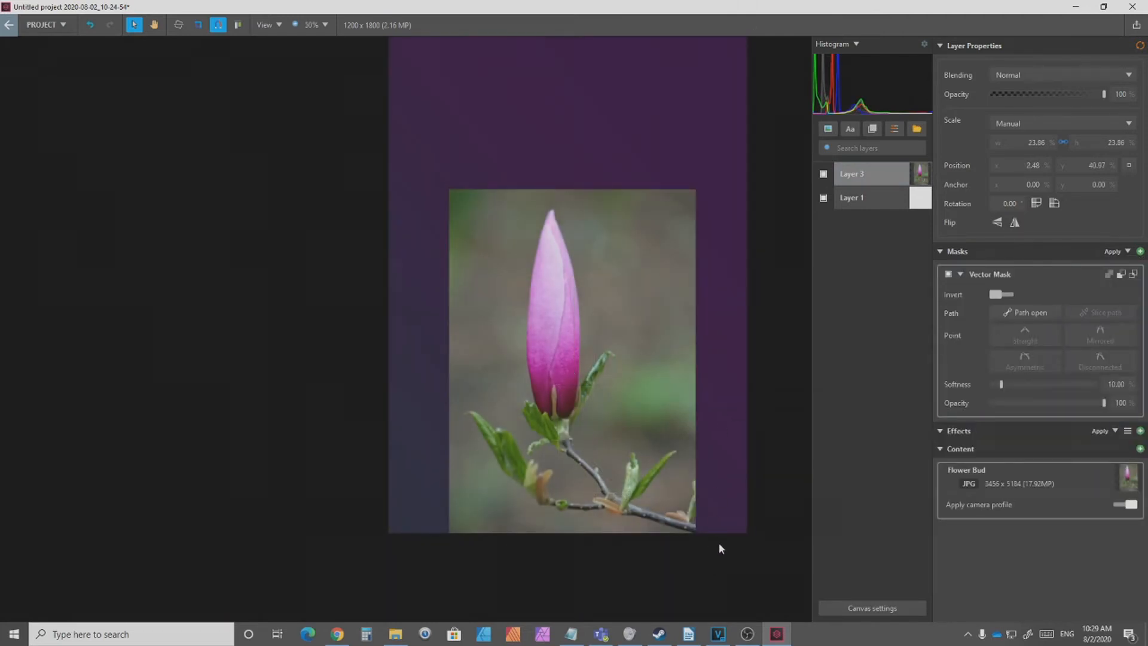
{"action": "scroll", "coordinate": [720, 544], "scroll_direction": "up", "scroll_amount": 3}
{"action": "scroll", "coordinate": [580, 464], "scroll_direction": "down", "scroll_amount": 2}
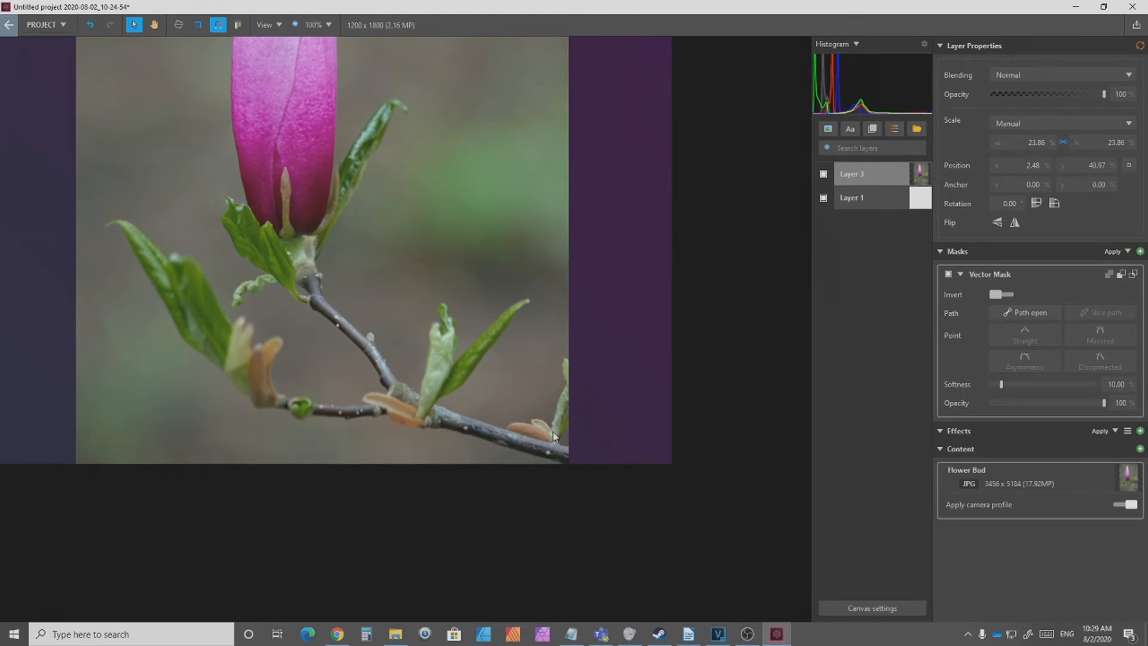
{"action": "scroll", "coordinate": [554, 436], "scroll_direction": "up", "scroll_amount": 1}
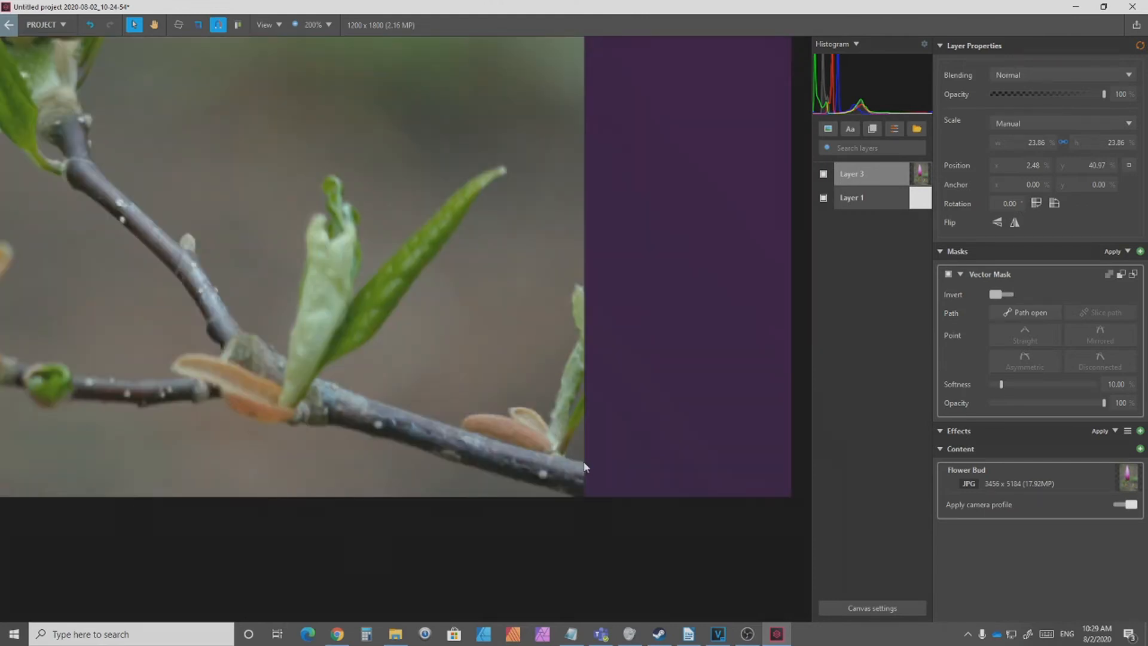
{"action": "left_click", "coordinate": [563, 457]}
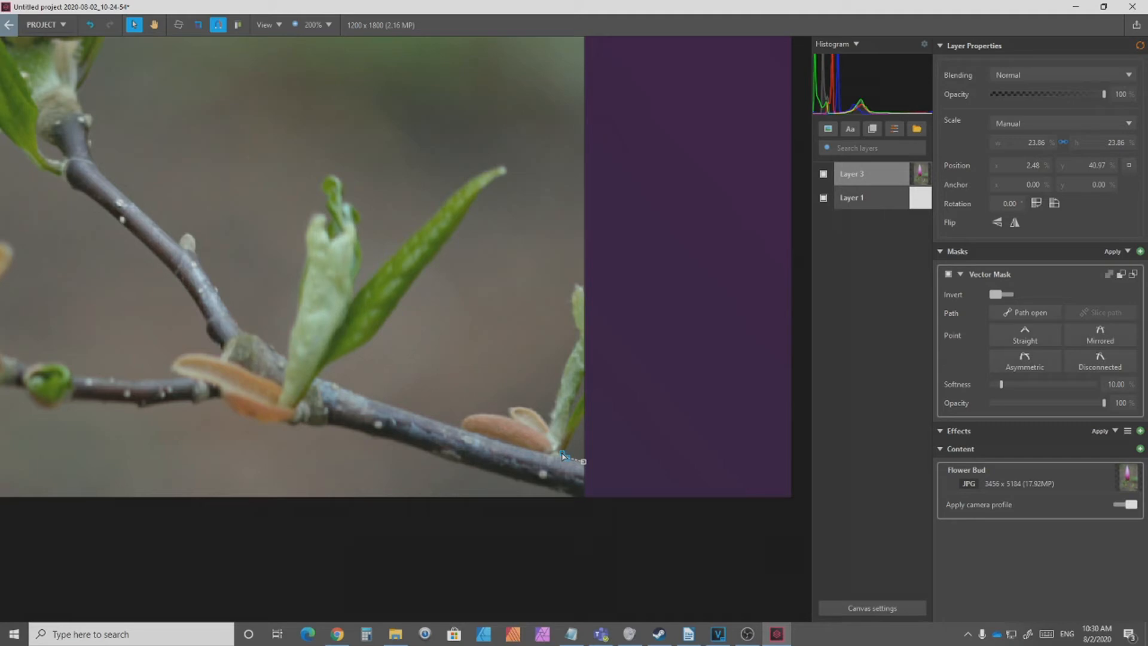
{"action": "left_click", "coordinate": [569, 442]}
{"action": "left_click", "coordinate": [581, 421]}
{"action": "left_click", "coordinate": [582, 394]}
Step: Continue the mask outline over the small bract and along the main branch's upper edge to the long green leaf
{"action": "left_click", "coordinate": [494, 414]}
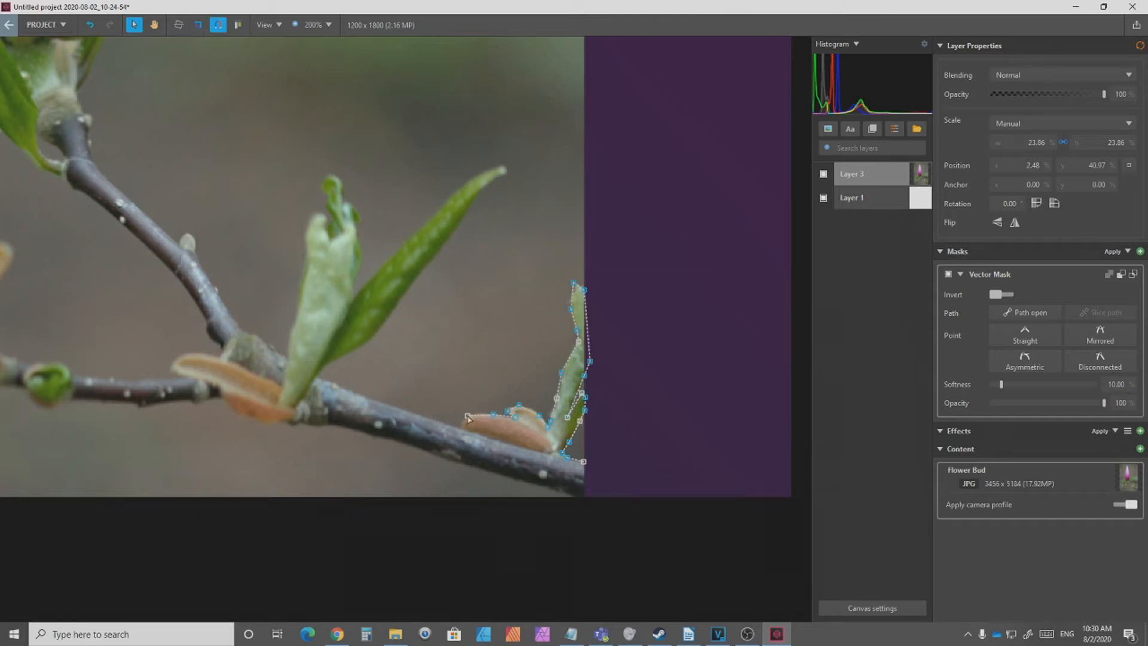
{"action": "left_click", "coordinate": [468, 415]}
{"action": "left_click", "coordinate": [460, 423]}
{"action": "left_click", "coordinate": [458, 426]}
{"action": "left_click", "coordinate": [350, 390]}
{"action": "left_click", "coordinate": [321, 376]}
{"action": "left_click", "coordinate": [319, 373]}
{"action": "left_click", "coordinate": [328, 368]}
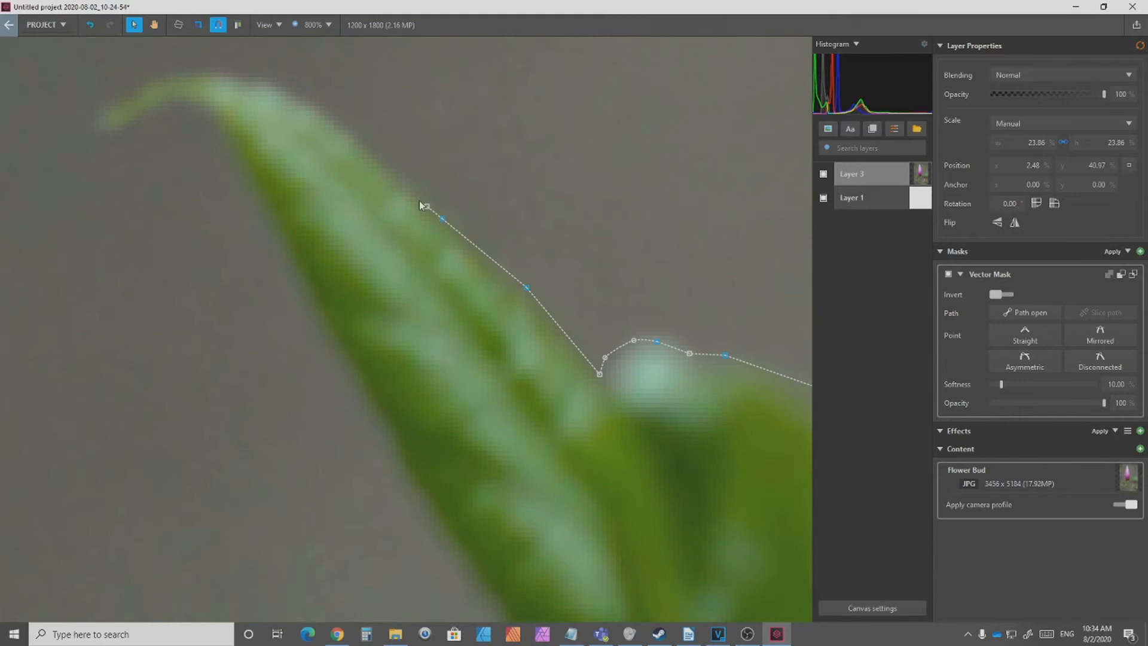
Step: Continue the mask outline around the tip of the long leaf on the far left of the stem
{"action": "left_click", "coordinate": [328, 122]}
{"action": "left_click", "coordinate": [264, 79]}
{"action": "left_click", "coordinate": [168, 69]}
{"action": "left_click", "coordinate": [131, 94]}
{"action": "left_click", "coordinate": [105, 110]}
{"action": "left_click", "coordinate": [89, 125]}
{"action": "left_click", "coordinate": [110, 131]}
{"action": "left_click", "coordinate": [187, 104]}
{"action": "left_click", "coordinate": [226, 154]}
{"action": "left_click_drag", "start_coordinate": [413, 439], "coordinate": [241, 107]}
{"action": "left_click", "coordinate": [244, 176]}
{"action": "left_click", "coordinate": [351, 303]}
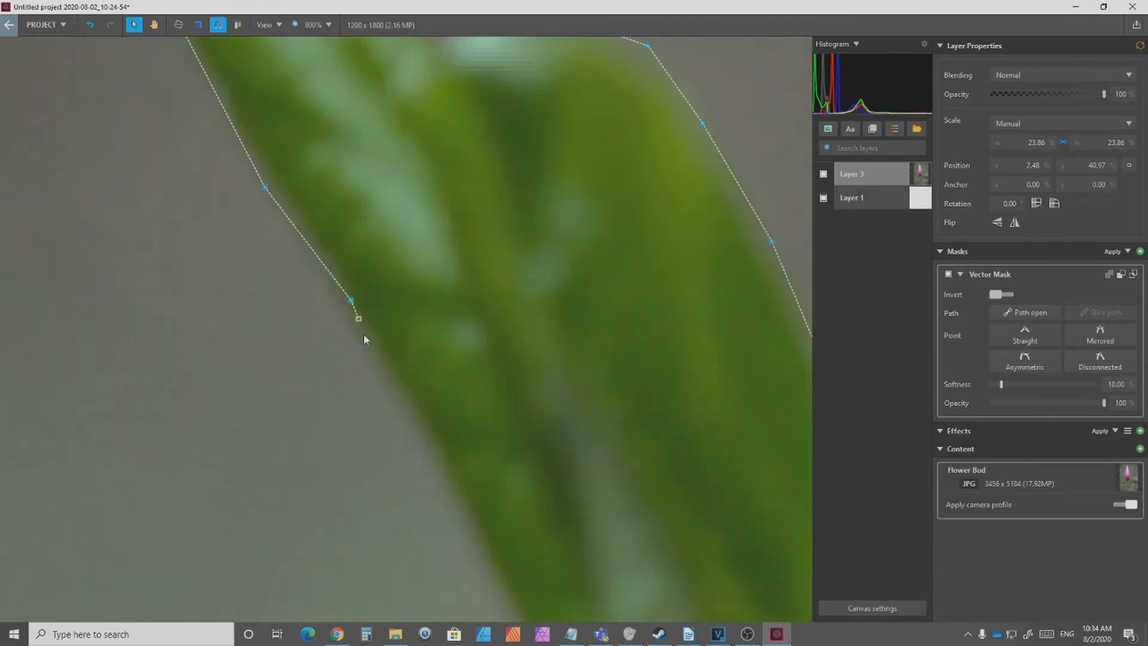
Step: Trace the mask outline down the outer edge of the far-left leaf towards its base
{"action": "left_click_drag", "start_coordinate": [479, 565], "coordinate": [304, 167]}
{"action": "left_click", "coordinate": [301, 174]}
{"action": "left_click", "coordinate": [335, 248]}
{"action": "left_click", "coordinate": [455, 354]}
{"action": "scroll", "coordinate": [669, 496], "scroll_direction": "up", "scroll_amount": 1}
{"action": "left_click_drag", "start_coordinate": [669, 496], "coordinate": [526, 269]}
{"action": "left_click", "coordinate": [517, 277]}
{"action": "scroll", "coordinate": [519, 281], "scroll_direction": "down", "scroll_amount": 1}
{"action": "left_click", "coordinate": [602, 251]}
{"action": "left_click_drag", "start_coordinate": [602, 252], "coordinate": [628, 264]}
{"action": "left_click", "coordinate": [682, 287]}
{"action": "left_click", "coordinate": [715, 297]}
{"action": "left_click", "coordinate": [729, 362]}
{"action": "left_click_drag", "start_coordinate": [730, 366], "coordinate": [420, 224]}
{"action": "left_click", "coordinate": [453, 262]}
Step: Trace the mask outline along the underside of the thin left branch up to the orange bract
{"action": "left_click_drag", "start_coordinate": [747, 339], "coordinate": [535, 225]}
{"action": "left_click", "coordinate": [538, 209]}
{"action": "left_click", "coordinate": [562, 223]}
{"action": "left_click", "coordinate": [601, 242]}
{"action": "left_click_drag", "start_coordinate": [722, 208], "coordinate": [171, 266]}
{"action": "left_click", "coordinate": [356, 270]}
{"action": "left_click", "coordinate": [419, 276]}
{"action": "left_click", "coordinate": [580, 269]}
{"action": "left_click", "coordinate": [610, 261]}
{"action": "left_click", "coordinate": [636, 279]}
{"action": "left_click_drag", "start_coordinate": [636, 279], "coordinate": [492, 319]}
{"action": "left_click", "coordinate": [597, 293]}
{"action": "left_click", "coordinate": [633, 334]}
Step: Trace the mask outline beneath the orange bract and the joint where the branches meet
{"action": "left_click_drag", "start_coordinate": [661, 351], "coordinate": [292, 335]}
{"action": "left_click", "coordinate": [377, 369]}
{"action": "left_click", "coordinate": [487, 373]}
{"action": "left_click", "coordinate": [554, 380]}
{"action": "left_click", "coordinate": [592, 389]}
{"action": "left_click", "coordinate": [618, 396]}
{"action": "left_click", "coordinate": [664, 383]}
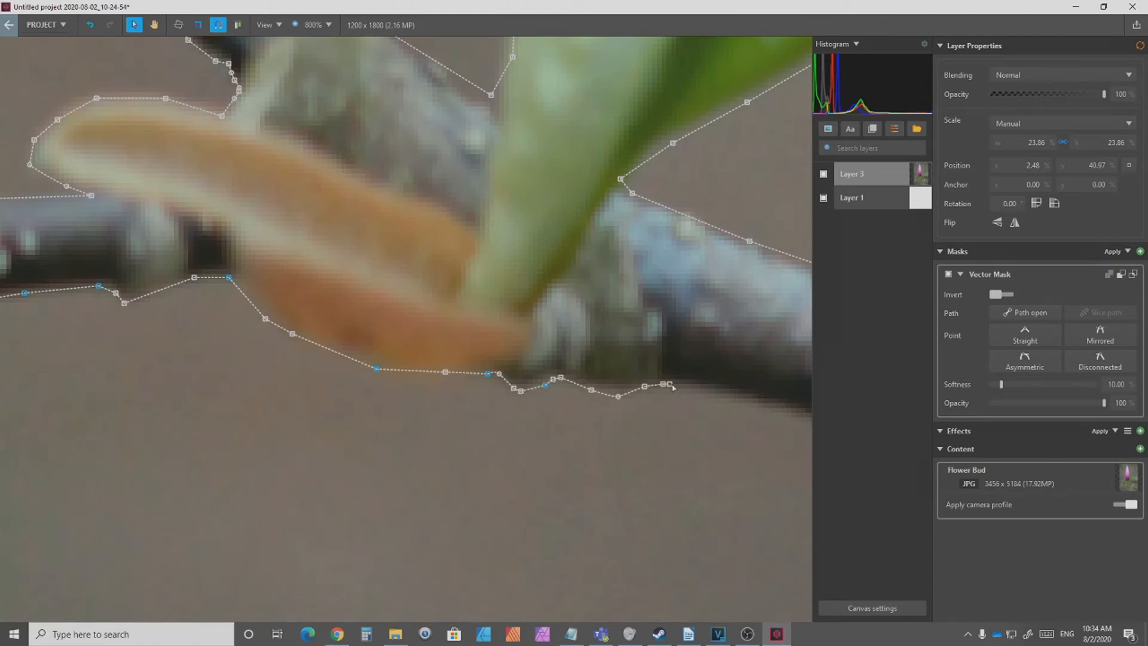
Step: Trace the main branch's lower edge to the image's right edge and close the mask path at its starting point
{"action": "left_click", "coordinate": [415, 361]}
{"action": "scroll", "coordinate": [385, 416], "scroll_direction": "down", "scroll_amount": 2}
{"action": "left_click", "coordinate": [434, 444]}
{"action": "left_click", "coordinate": [722, 568]}
{"action": "left_click", "coordinate": [563, 482]}
{"action": "scroll", "coordinate": [611, 499], "scroll_direction": "up", "scroll_amount": 3}
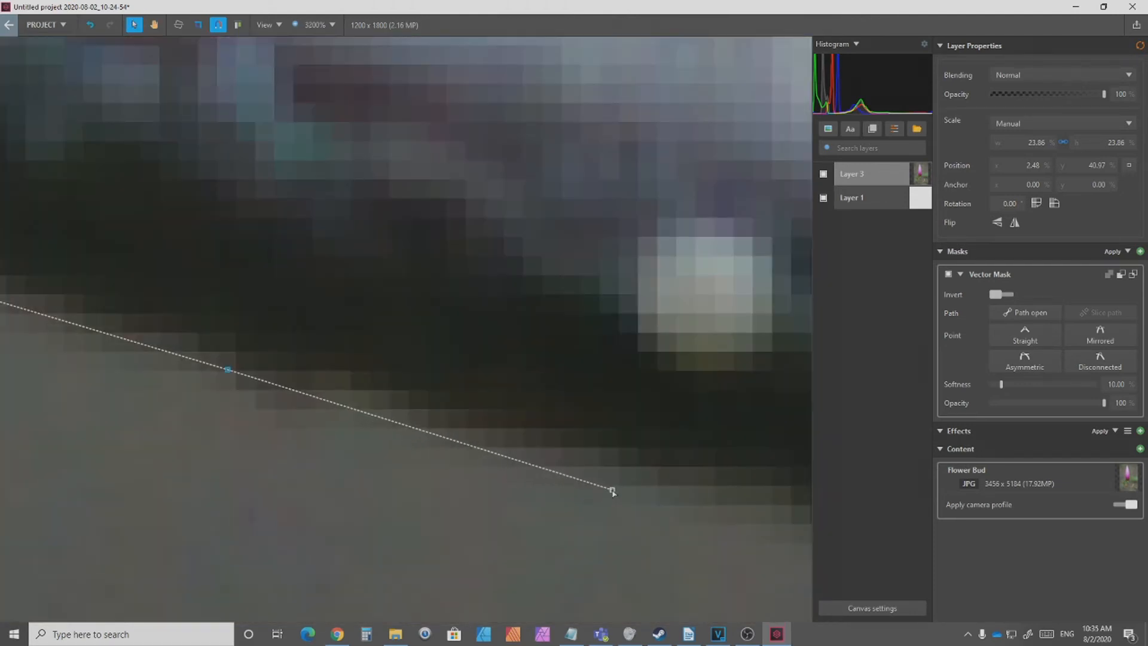
{"action": "left_click", "coordinate": [611, 490]}
{"action": "scroll", "coordinate": [701, 500], "scroll_direction": "down", "scroll_amount": 3}
{"action": "left_click_drag", "start_coordinate": [727, 524], "coordinate": [502, 512]}
{"action": "left_click", "coordinate": [552, 508]}
{"action": "left_click", "coordinate": [563, 507]}
{"action": "left_click", "coordinate": [563, 440]}
{"action": "scroll", "coordinate": [563, 440], "scroll_direction": "down", "scroll_amount": 3}
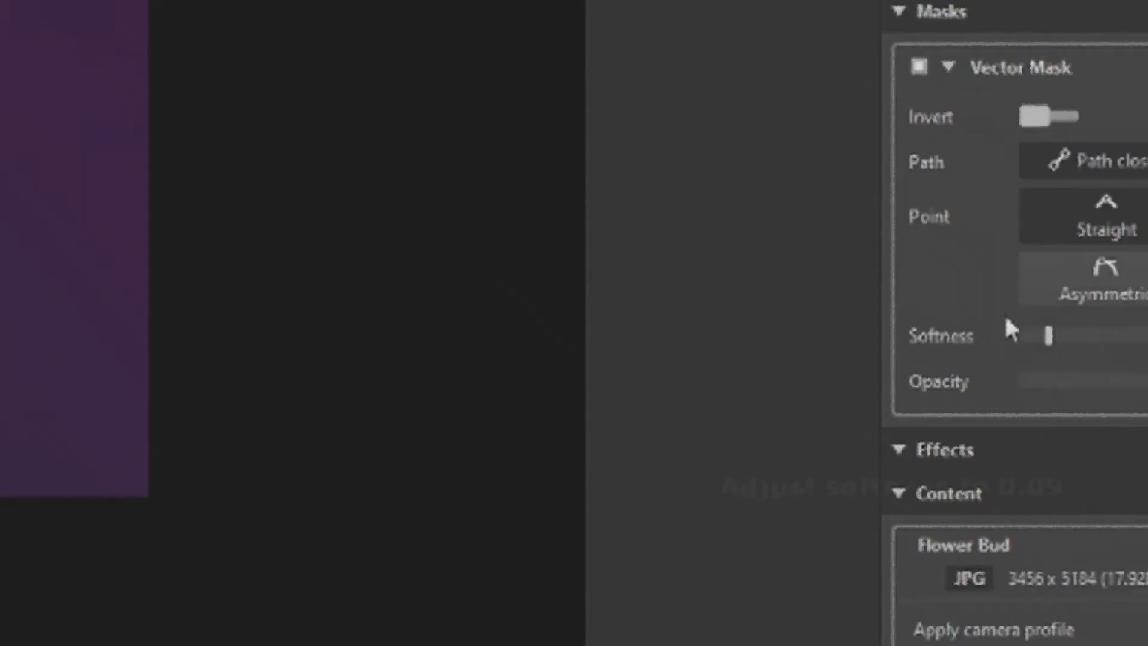
Step: Set the vector mask's softness to 0.09 and deselect the flower layer
{"action": "left_click_drag", "start_coordinate": [1044, 336], "coordinate": [1023, 336]}
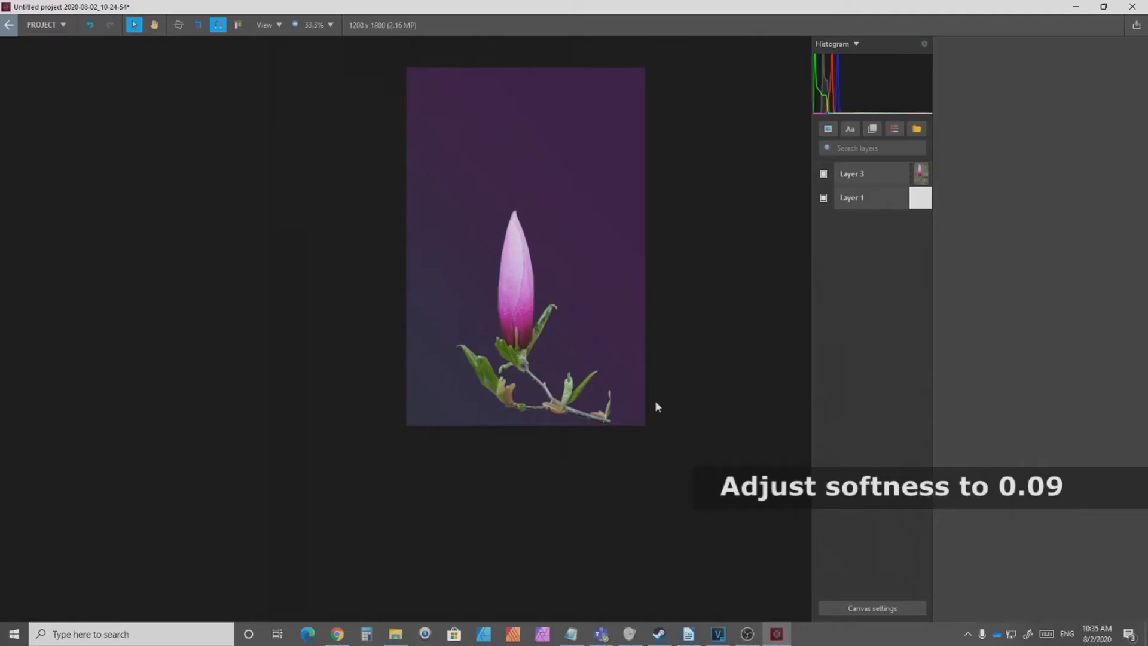
{"action": "left_click", "coordinate": [577, 402]}
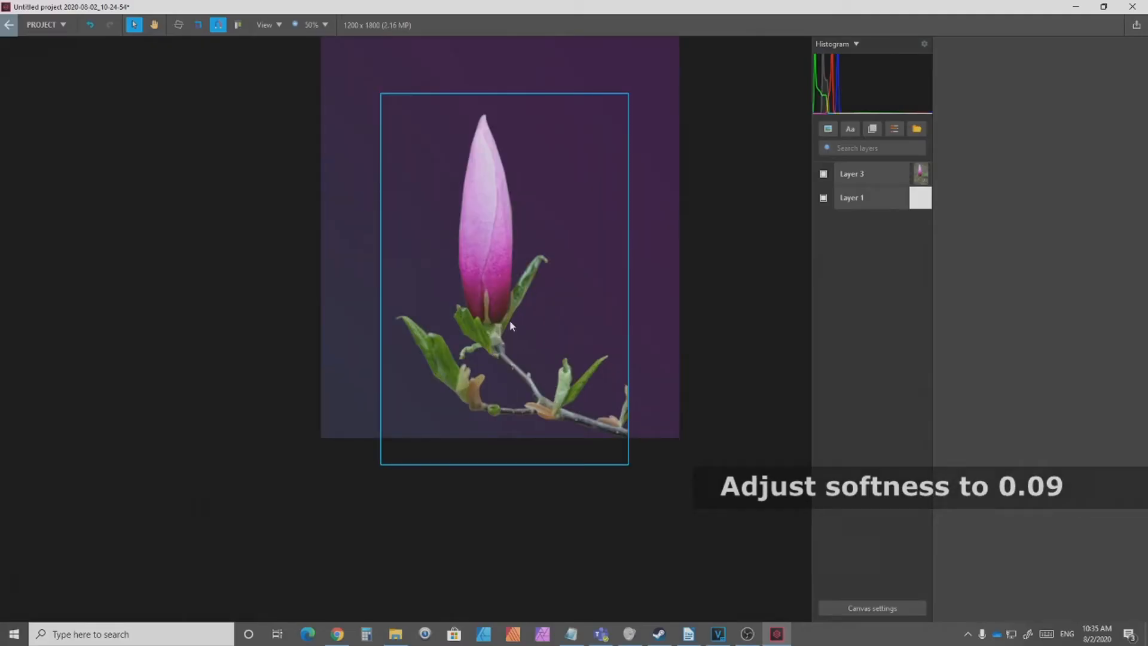
Step: Rotate the masked flower to about 234° and move it into the canvas's upper-right corner
{"action": "left_click", "coordinate": [872, 174]}
{"action": "left_click_drag", "start_coordinate": [456, 256], "coordinate": [609, 354]}
{"action": "left_click_drag", "start_coordinate": [637, 271], "coordinate": [579, 411]}
{"action": "left_click_drag", "start_coordinate": [671, 347], "coordinate": [674, 38]}
{"action": "key", "text": "h"}
{"action": "left_click_drag", "start_coordinate": [736, 335], "coordinate": [663, 455]}
{"action": "key", "text": "v"}
{"action": "left_click_drag", "start_coordinate": [597, 336], "coordinate": [612, 236]}
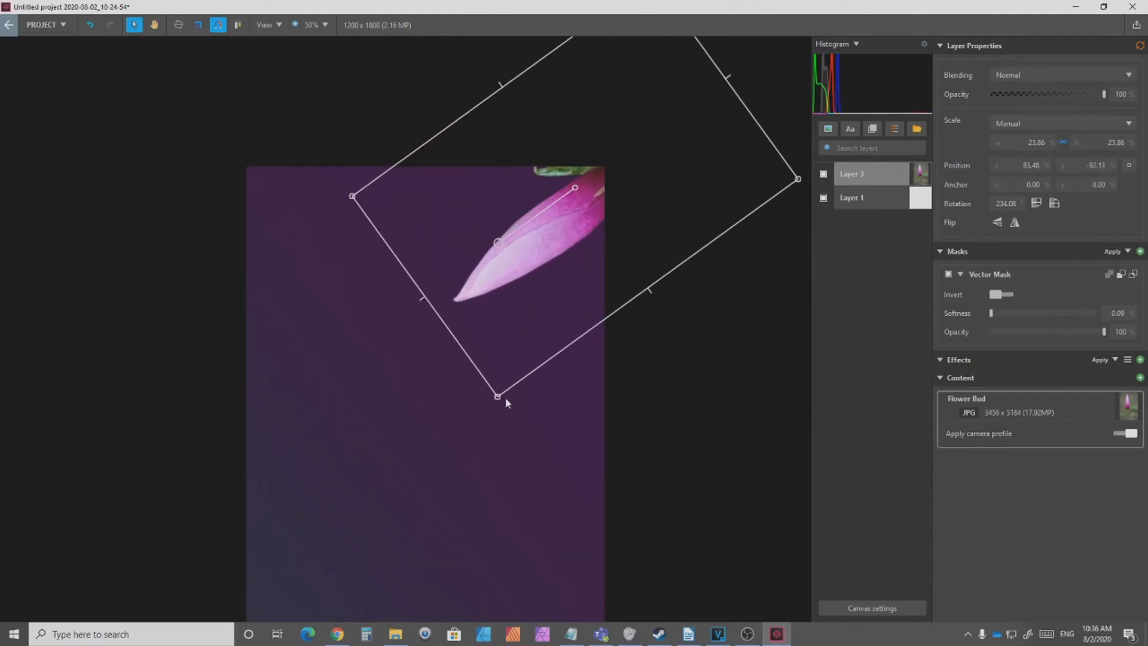
Step: Scale the corner flower down to about 14.65% and rotate it to about 215°
{"action": "left_click_drag", "start_coordinate": [497, 396], "coordinate": [566, 300]}
{"action": "mouse_move", "coordinate": [498, 288]}
{"action": "left_mouse_down"}
{"action": "mouse_move", "coordinate": [487, 281]}
{"action": "mouse_move", "coordinate": [499, 290]}
{"action": "left_mouse_up"}
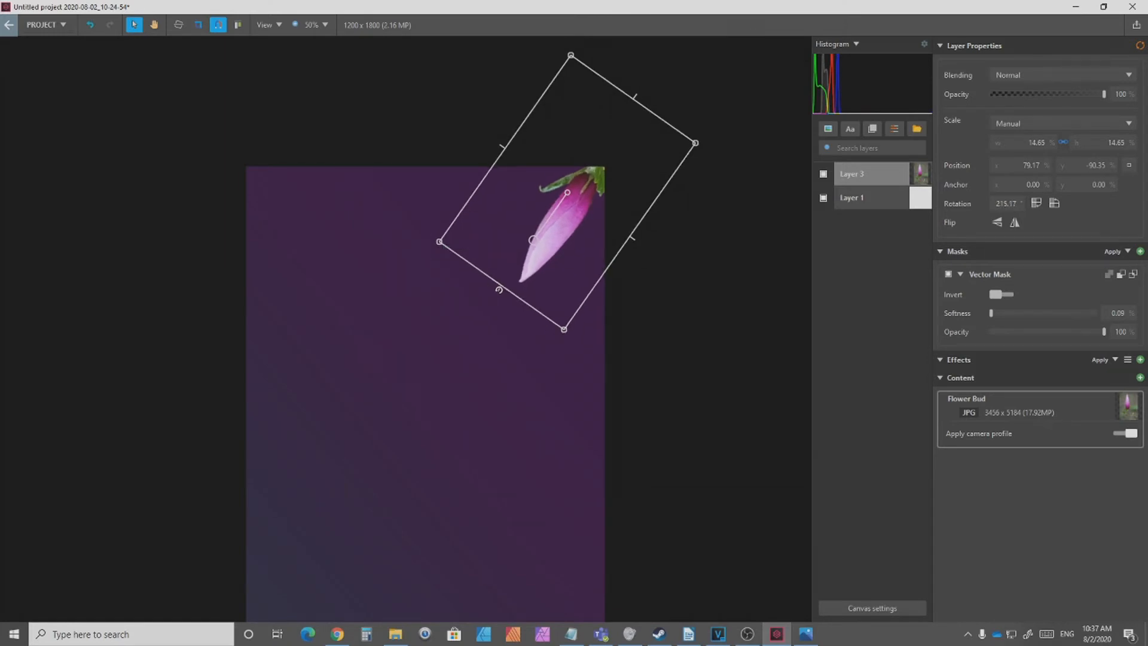
{"action": "left_click", "coordinate": [597, 320]}
Step: Flip the flower horizontally, then rotate it to about 211° and reposition it in the upper-right corner
{"action": "scroll", "coordinate": [576, 274], "scroll_direction": "up", "scroll_amount": 1}
{"action": "left_click", "coordinate": [576, 274]}
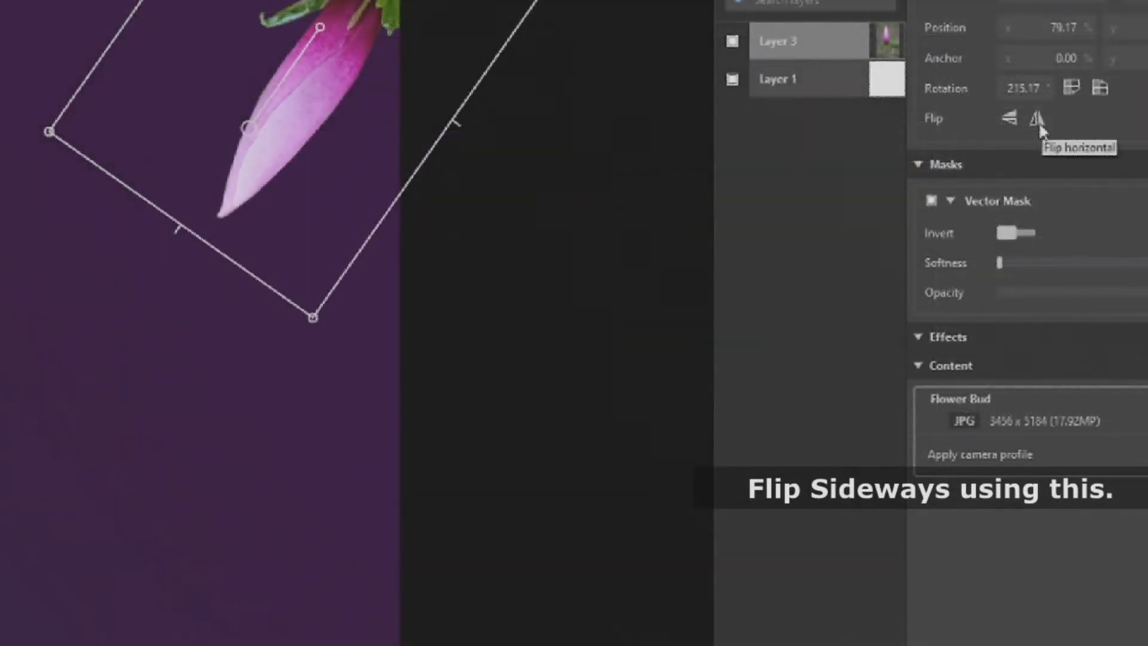
{"action": "left_click", "coordinate": [1039, 125]}
{"action": "left_click_drag", "start_coordinate": [407, 98], "coordinate": [469, 200]}
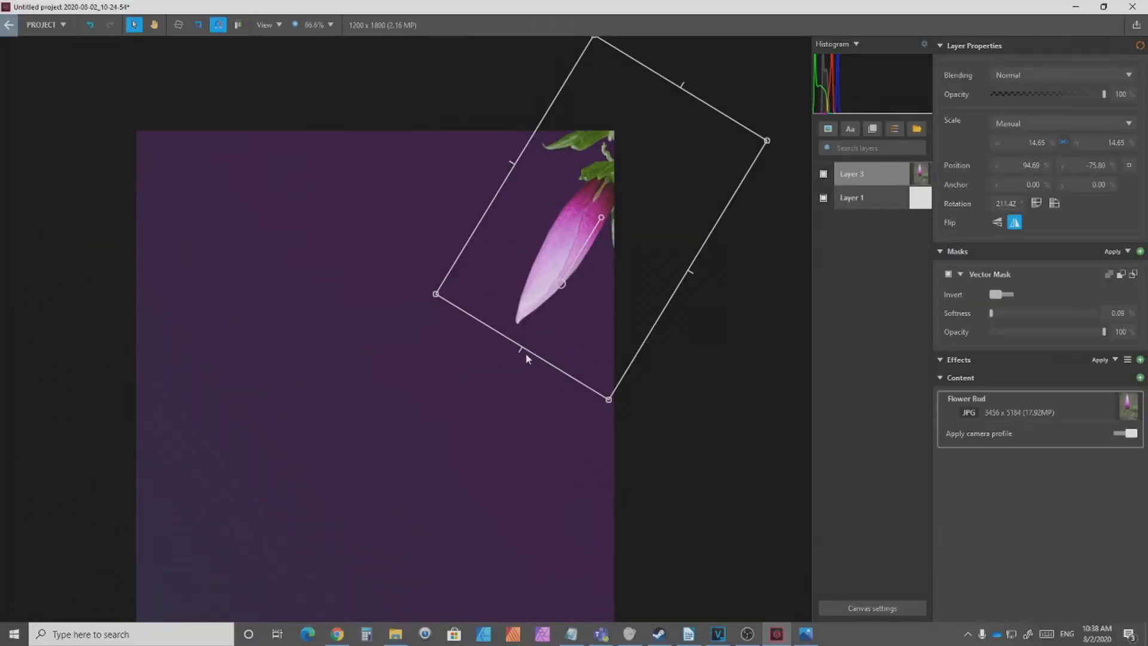
Step: Rotate the masked flower in the upper-right corner to about 203.5° and deselect it
{"action": "left_click_drag", "start_coordinate": [561, 284], "coordinate": [616, 291]}
{"action": "left_click", "coordinate": [669, 350]}
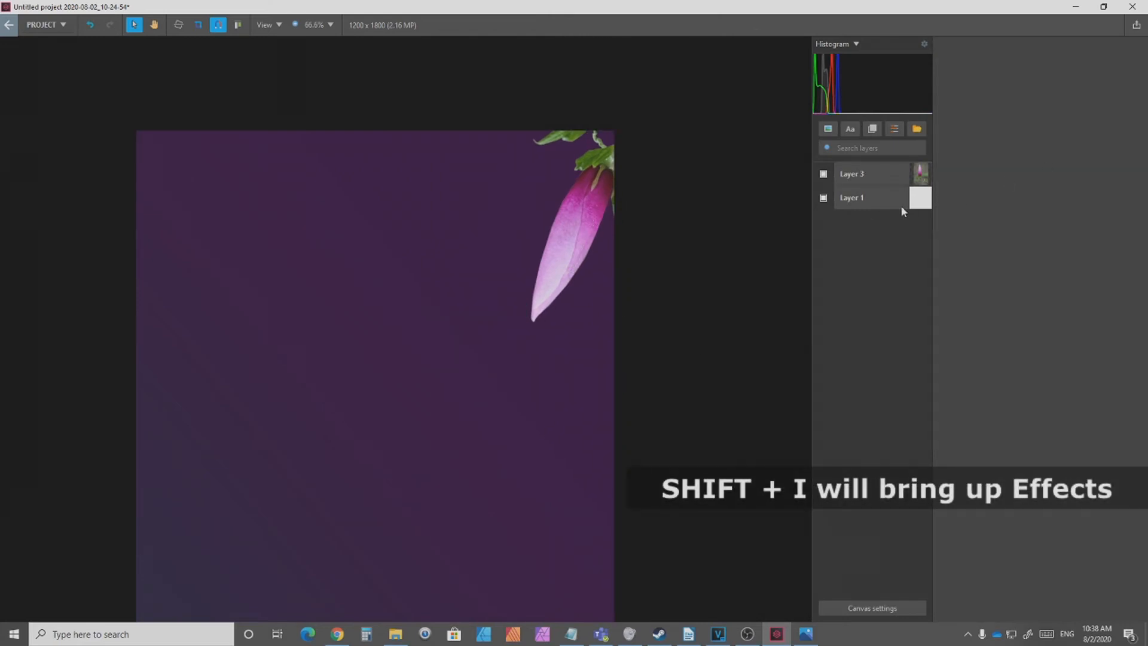
Step: Add a Clarity effect to the flower layer with Amount about 60.8% and Structure about 89.9%
{"action": "left_click", "coordinate": [873, 171]}
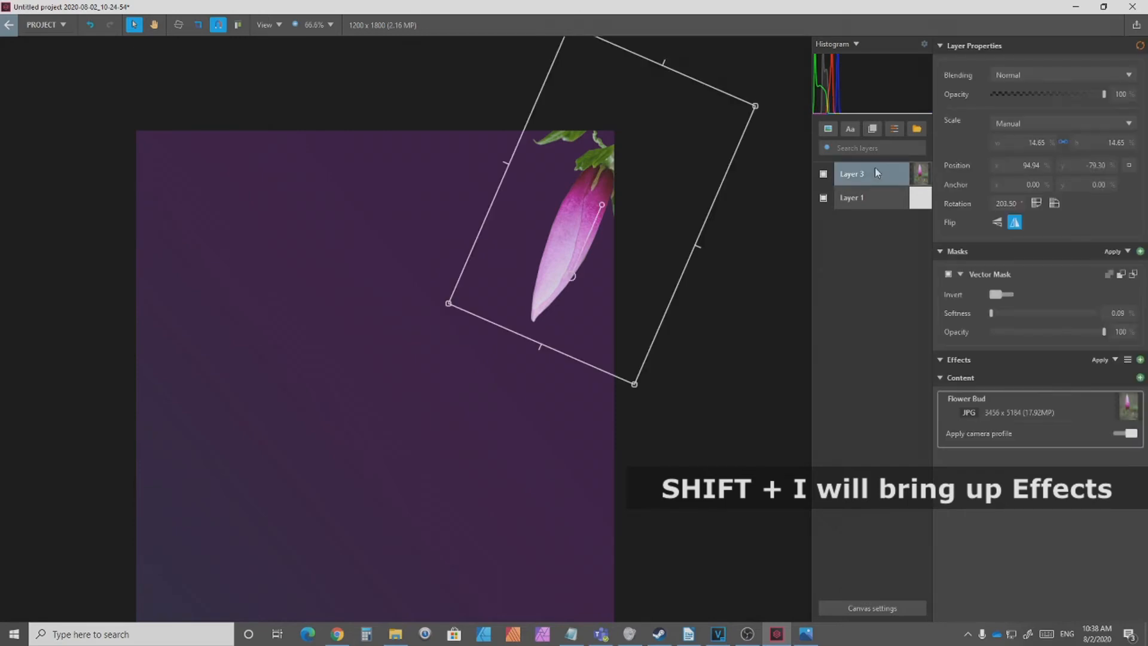
{"action": "key", "text": "shift+i"}
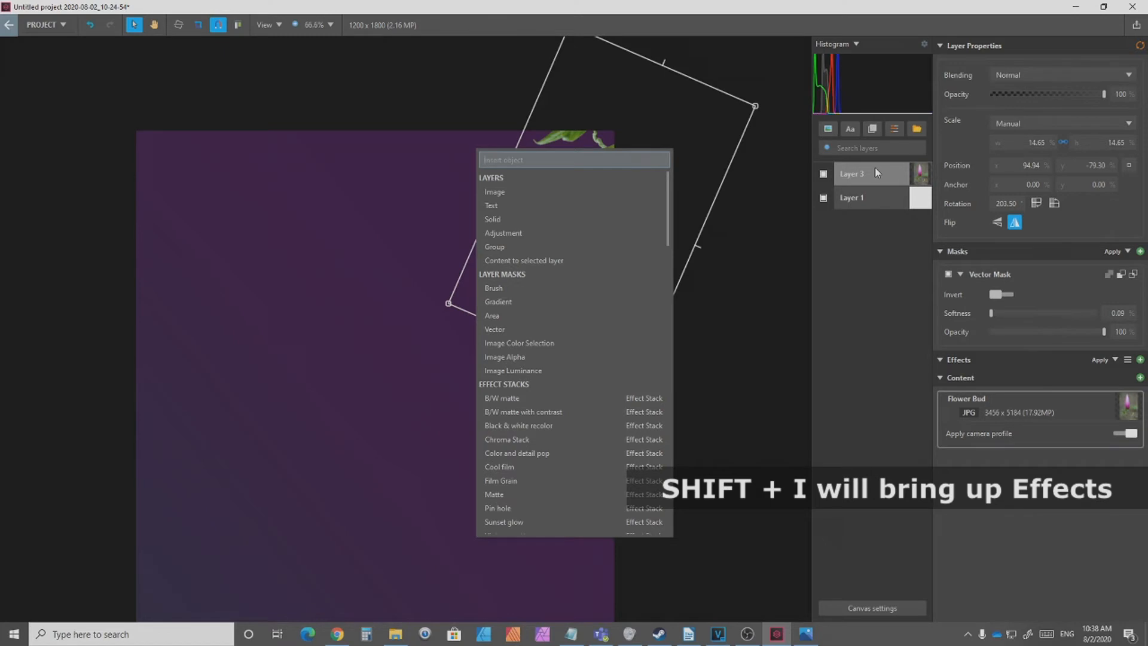
{"action": "type", "text": "Clarity"}
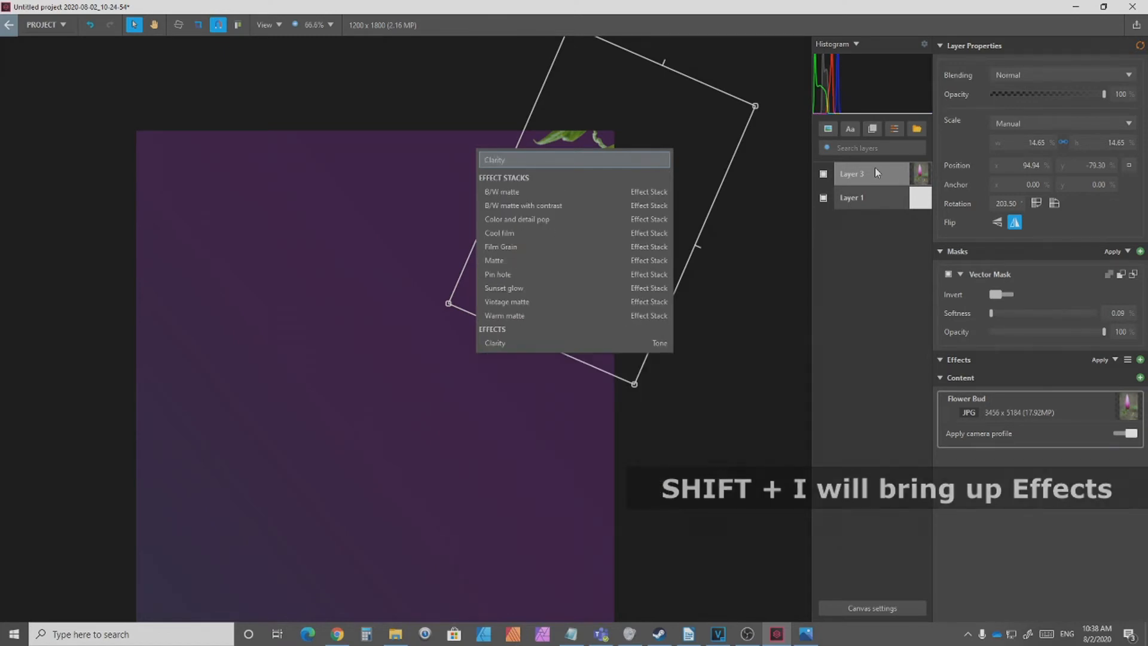
{"action": "left_click", "coordinate": [633, 345]}
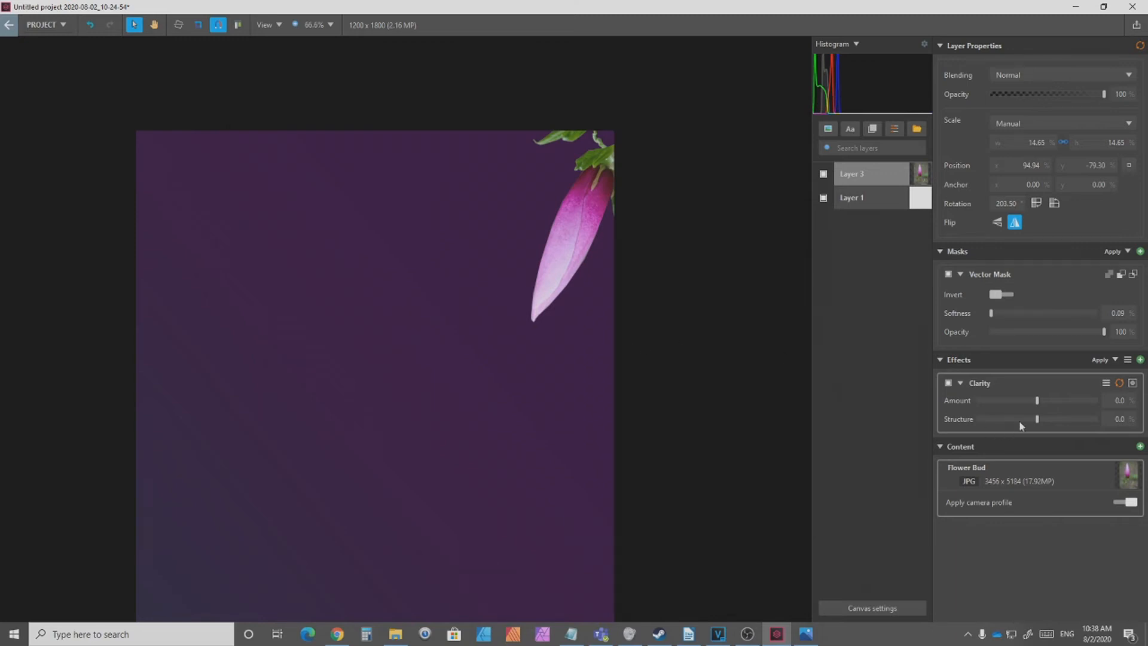
{"action": "left_click_drag", "start_coordinate": [1040, 401], "coordinate": [1057, 424]}
{"action": "left_click_drag", "start_coordinate": [1047, 427], "coordinate": [1074, 407]}
Step: Duplicate the flower layer, rotate the copy to about 28.5° and place it so only its leaves enter the canvas's upper-left corner
{"action": "left_click", "coordinate": [867, 179]}
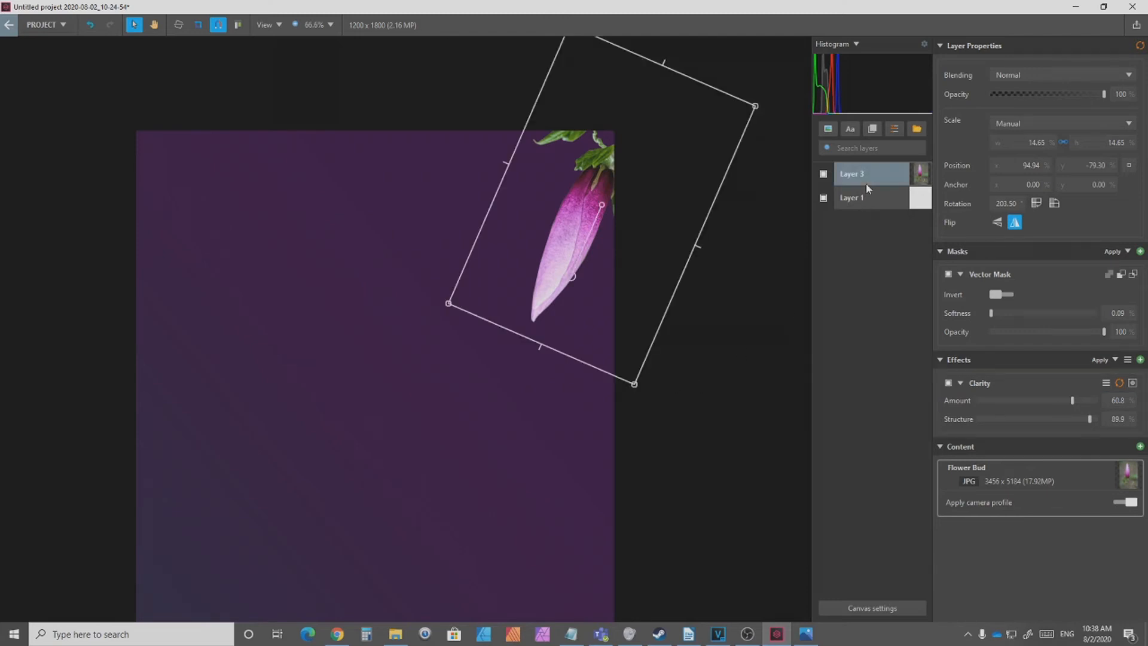
{"action": "right_click", "coordinate": [867, 179]}
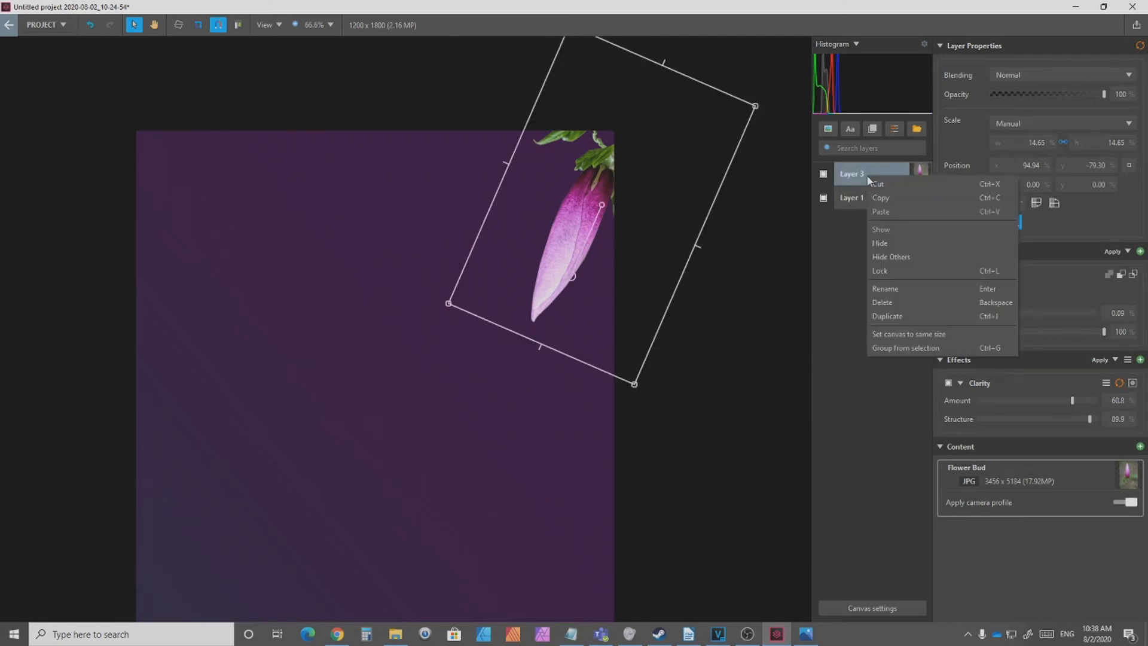
{"action": "left_click", "coordinate": [951, 316]}
{"action": "left_click_drag", "start_coordinate": [668, 293], "coordinate": [203, 239]}
{"action": "left_click_drag", "start_coordinate": [121, 238], "coordinate": [67, 244]}
{"action": "left_click_drag", "start_coordinate": [118, 230], "coordinate": [58, 238]}
{"action": "left_click_drag", "start_coordinate": [159, 174], "coordinate": [178, 164]}
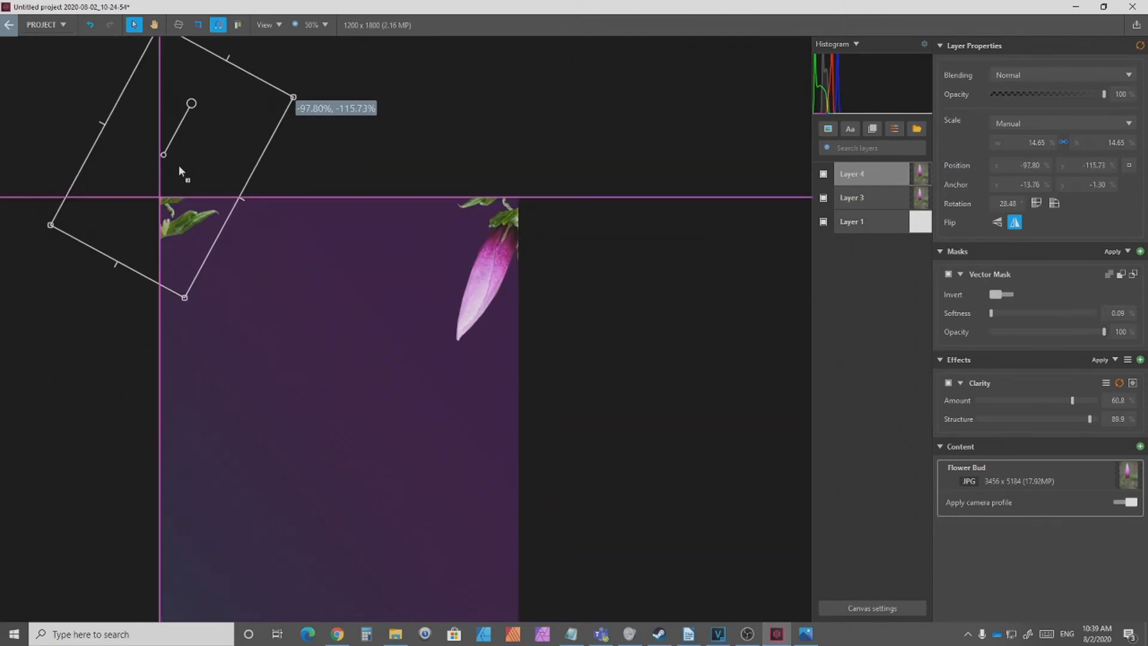
{"action": "left_click", "coordinate": [636, 470]}
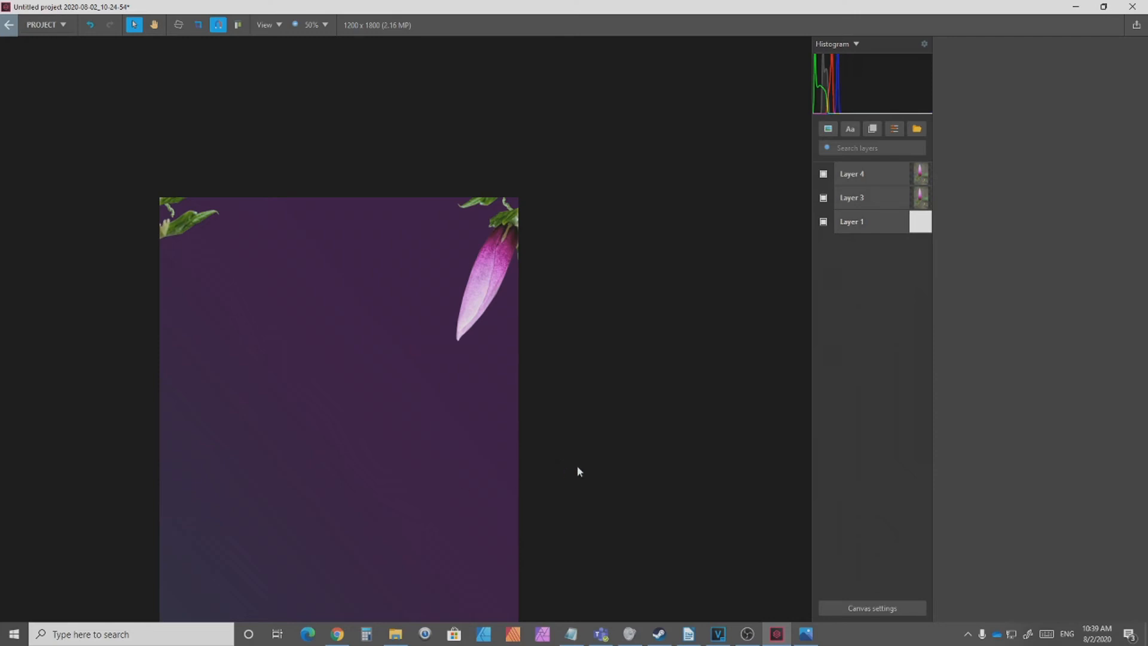
Step: Insert the leaf_02 image as a new layer and scale it down to about 25%
{"action": "scroll", "coordinate": [578, 472], "scroll_direction": "down", "scroll_amount": 1}
{"action": "left_click_drag", "start_coordinate": [581, 465], "coordinate": [534, 378]}
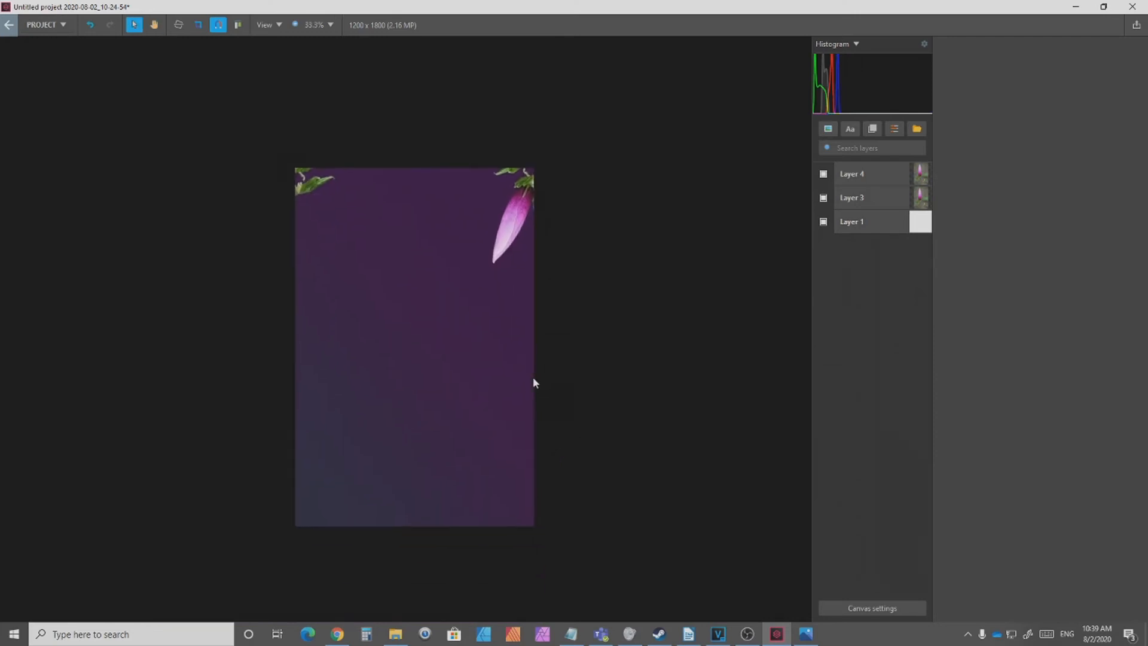
{"action": "left_click", "coordinate": [830, 132]}
{"action": "left_click", "coordinate": [847, 145]}
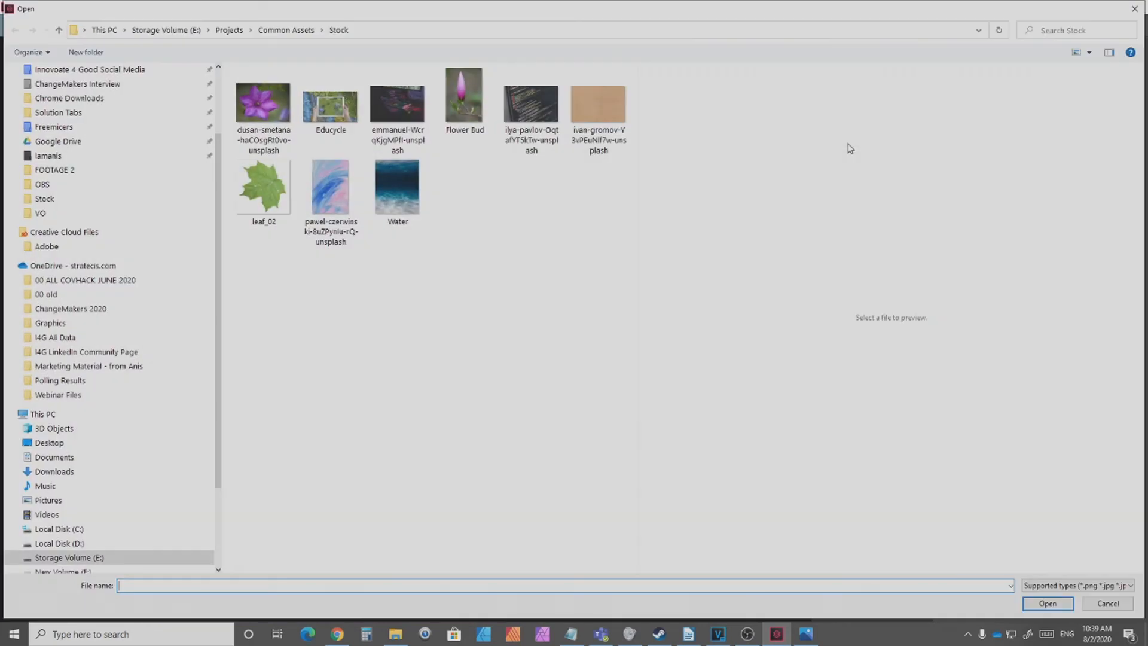
{"action": "double_click", "coordinate": [282, 221]}
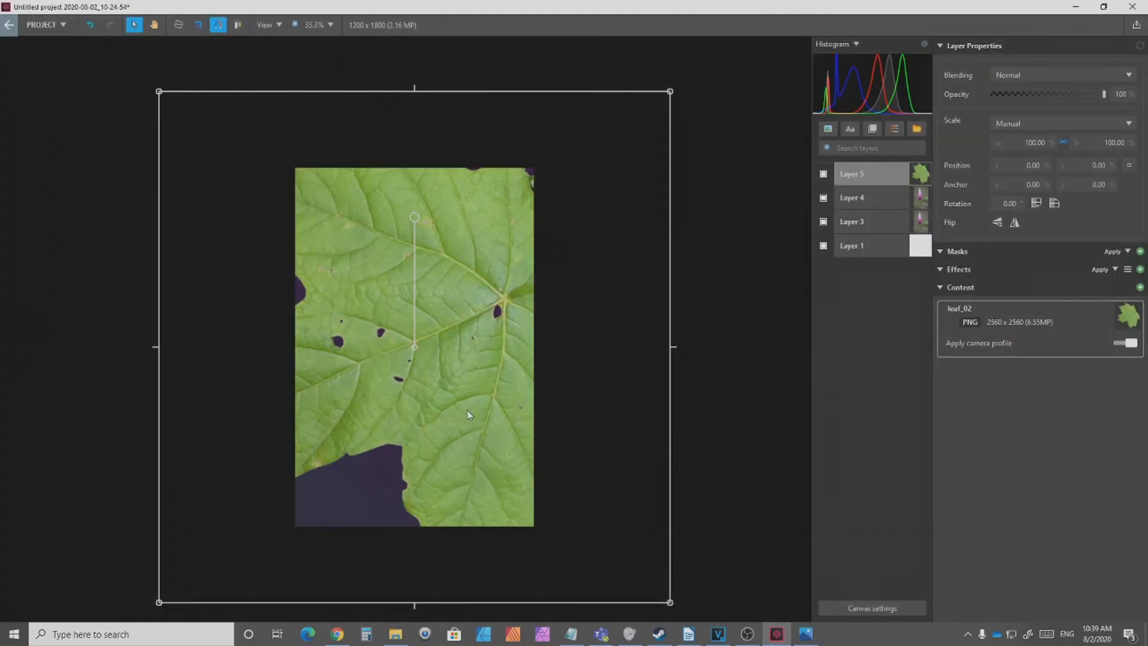
{"action": "left_click_drag", "start_coordinate": [671, 604], "coordinate": [251, 232]}
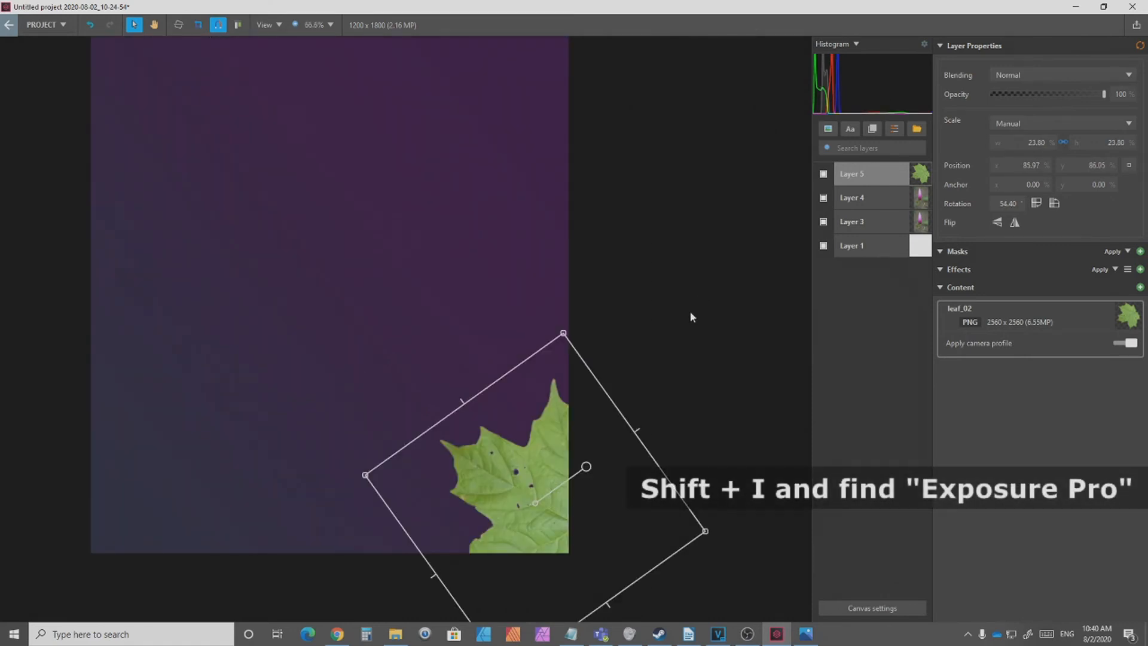
Step: Add an Exposure effect to the leaf layer with contrast 31, shadows -5, white point -58 and black point -48
{"action": "key", "text": "shift+i"}
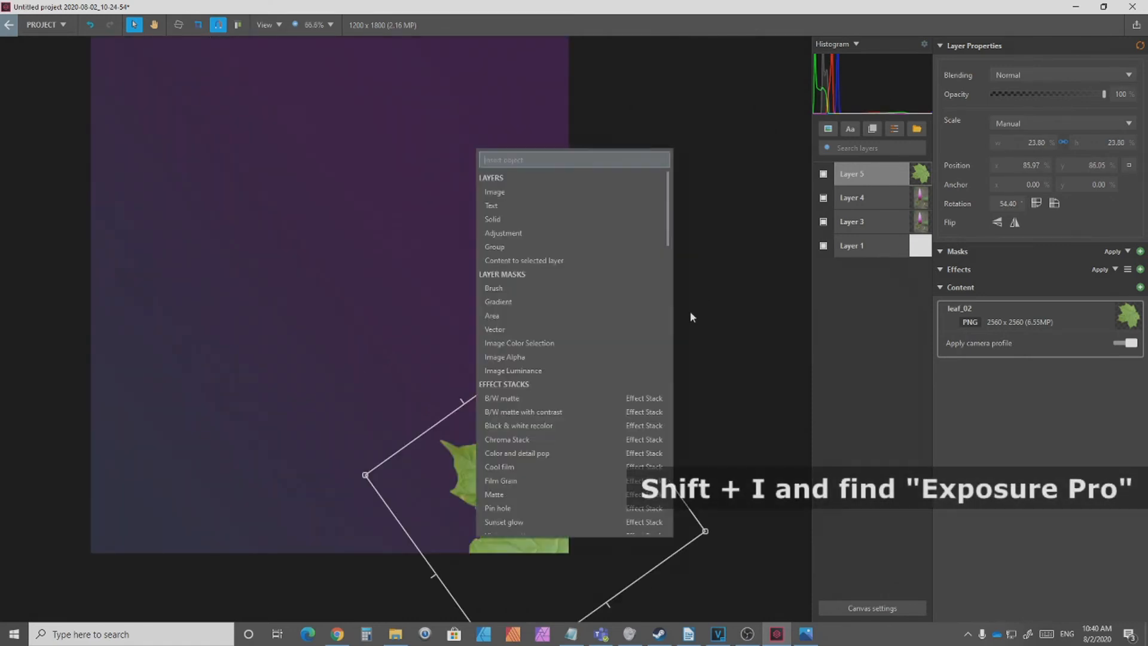
{"action": "type", "text": "expos"}
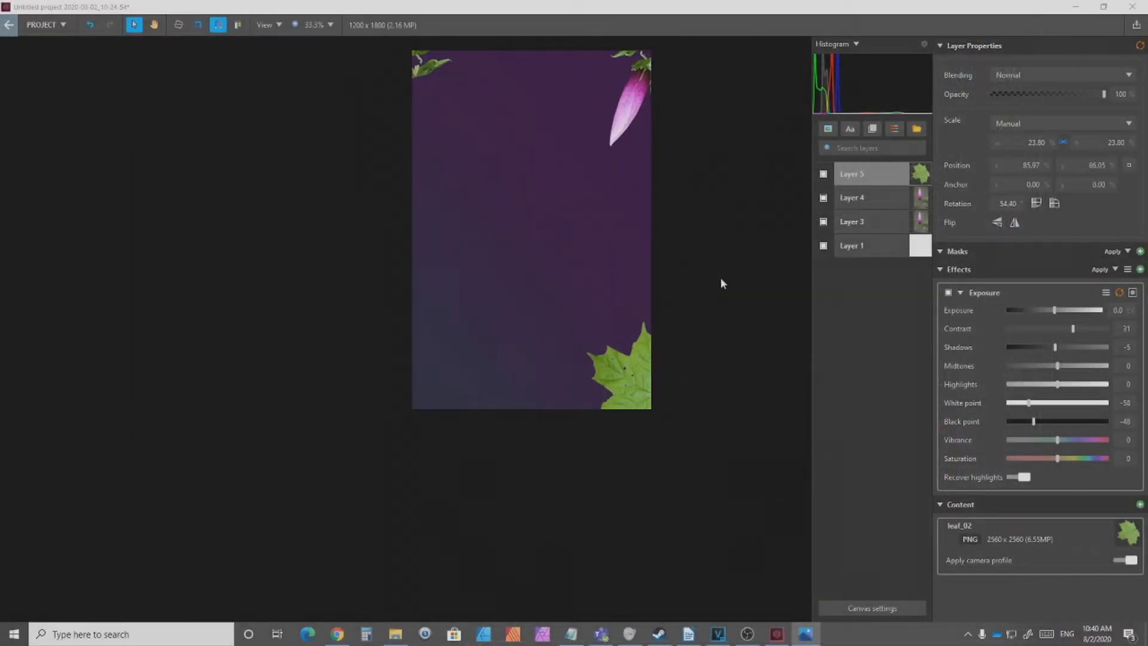
Step: Insert the purple flower stock photo, scale it to about 21.5% and move it over the canvas's lower-left area
{"action": "left_click", "coordinate": [828, 129]}
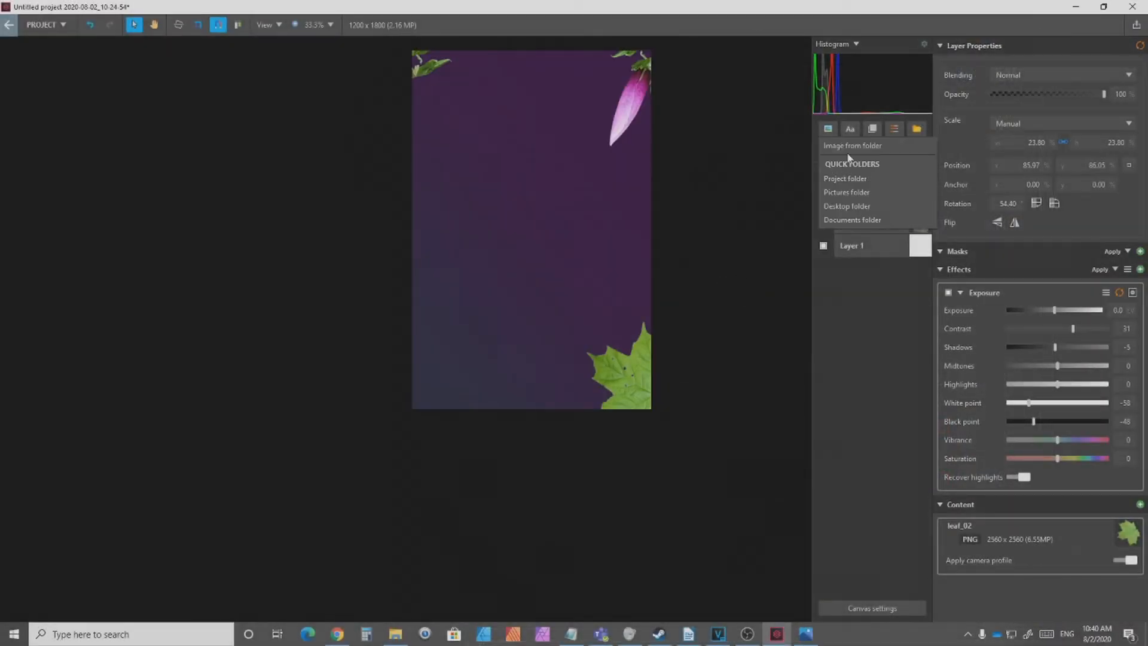
{"action": "left_click", "coordinate": [848, 149]}
{"action": "double_click", "coordinate": [283, 122]}
{"action": "scroll", "coordinate": [586, 359], "scroll_direction": "down", "scroll_amount": 3}
{"action": "left_click_drag", "start_coordinate": [738, 433], "coordinate": [466, 236]}
{"action": "left_click_drag", "start_coordinate": [424, 192], "coordinate": [548, 317]}
{"action": "scroll", "coordinate": [548, 318], "scroll_direction": "up", "scroll_amount": 5}
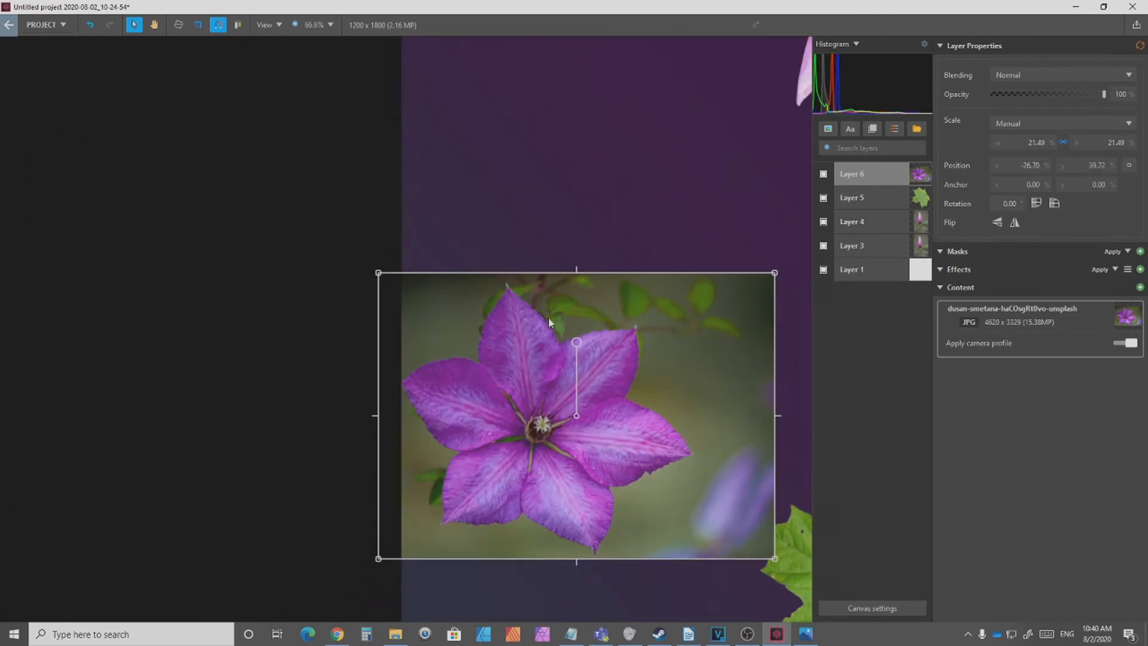
Step: Add a vector mask to the purple flower photo's layer
{"action": "left_click", "coordinate": [1139, 252]}
{"action": "left_click", "coordinate": [1071, 305]}
{"action": "key", "text": "super"}
{"action": "key", "text": "super"}
Step: Trace the vector mask around the purple flower's petals and open the mask's softness for editing
{"action": "scroll", "coordinate": [682, 534], "scroll_direction": "up", "scroll_amount": 2}
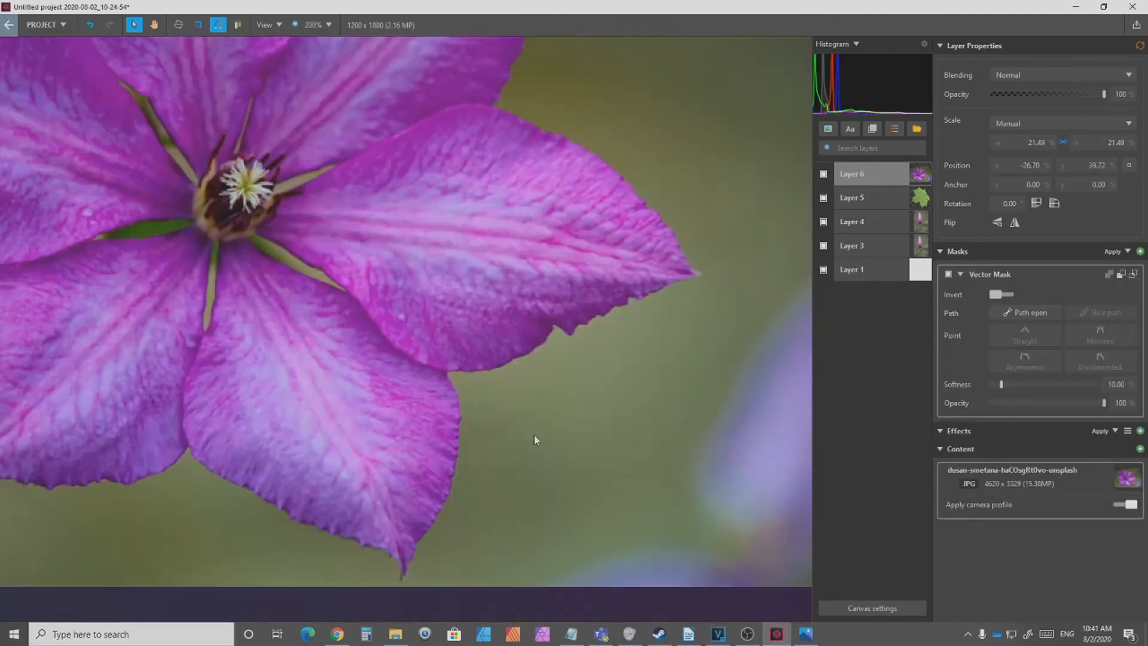
{"action": "scroll", "coordinate": [529, 434], "scroll_direction": "down", "scroll_amount": 1}
{"action": "left_click", "coordinate": [490, 400]}
{"action": "left_click", "coordinate": [532, 391]}
{"action": "scroll", "coordinate": [543, 378], "scroll_direction": "up", "scroll_amount": 4}
{"action": "left_click", "coordinate": [543, 369]}
{"action": "left_click", "coordinate": [583, 390]}
{"action": "left_click", "coordinate": [658, 451]}
{"action": "left_click", "coordinate": [689, 448]}
{"action": "left_click", "coordinate": [721, 399]}
{"action": "left_click", "coordinate": [742, 365]}
{"action": "left_click_drag", "start_coordinate": [799, 366], "coordinate": [291, 391]}
{"action": "left_click", "coordinate": [292, 391]}
{"action": "left_click", "coordinate": [322, 358]}
{"action": "left_click", "coordinate": [350, 334]}
{"action": "left_click", "coordinate": [376, 321]}
{"action": "left_click", "coordinate": [398, 314]}
{"action": "left_click", "coordinate": [417, 331]}
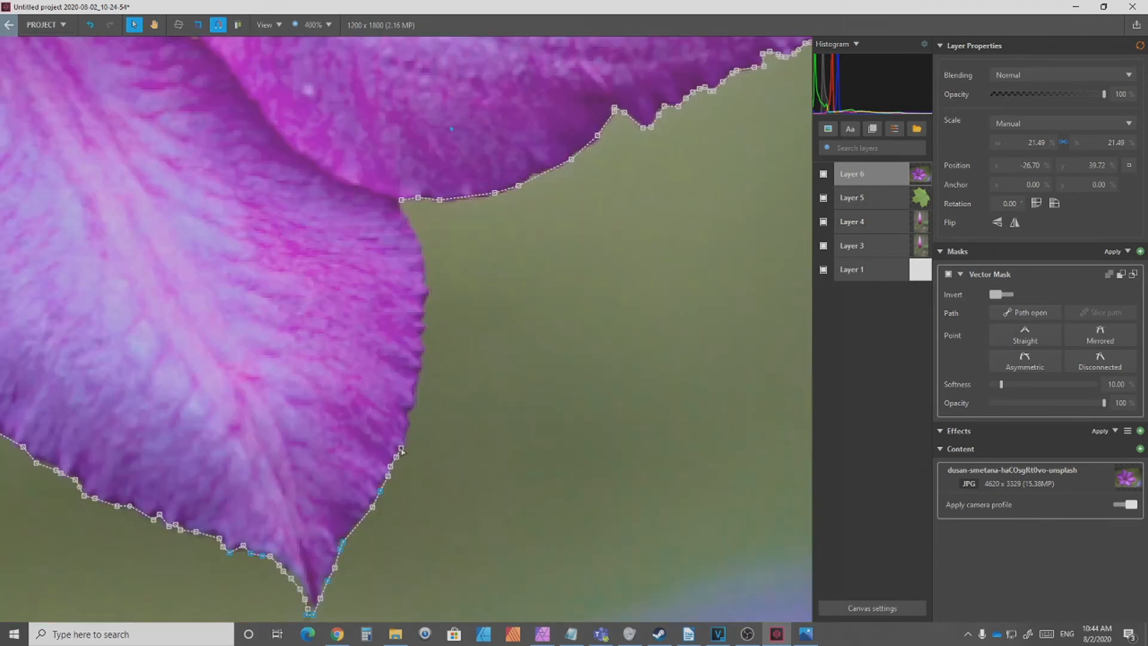
{"action": "left_click", "coordinate": [416, 404]}
{"action": "left_click", "coordinate": [424, 364]}
{"action": "left_click", "coordinate": [426, 332]}
{"action": "left_click", "coordinate": [427, 301]}
{"action": "left_click", "coordinate": [426, 264]}
{"action": "left_click", "coordinate": [412, 222]}
{"action": "left_click", "coordinate": [402, 201]}
{"action": "scroll", "coordinate": [401, 200], "scroll_direction": "down", "scroll_amount": 3}
{"action": "left_click", "coordinate": [1115, 384]}
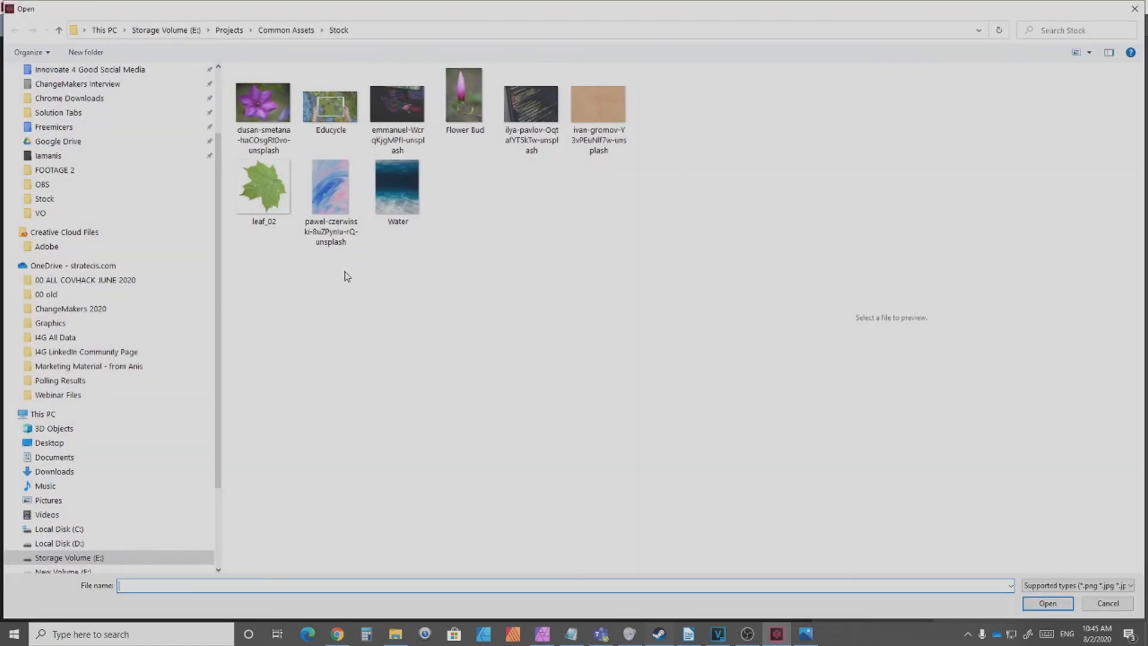
Step: Insert the brown paper texture image and move its layer directly above Layer 1
{"action": "double_click", "coordinate": [618, 121]}
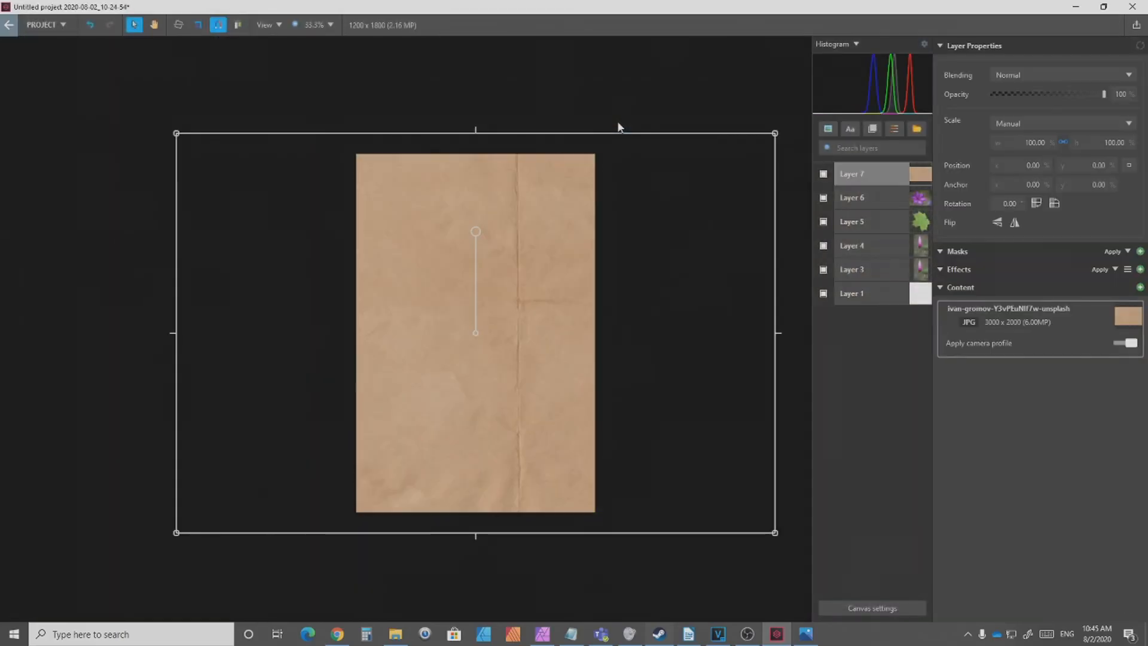
{"action": "left_click_drag", "start_coordinate": [855, 181], "coordinate": [873, 288]}
{"action": "left_click", "coordinate": [883, 271]}
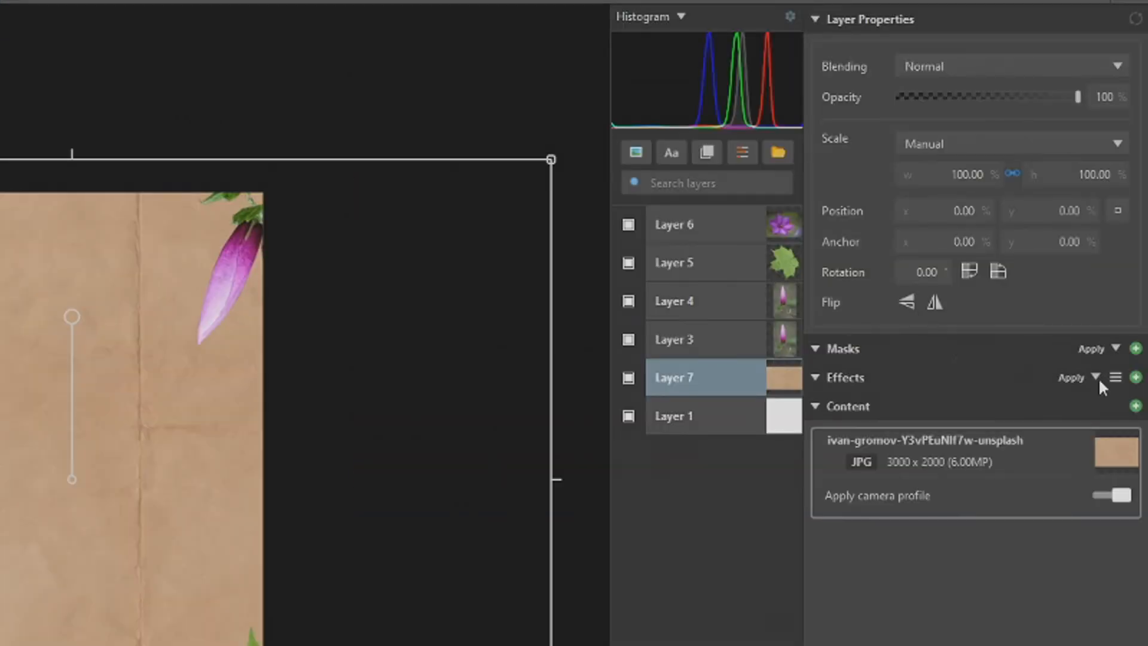
Step: Set the paper texture layer's blending to Multiply
{"action": "left_click", "coordinate": [1030, 66]}
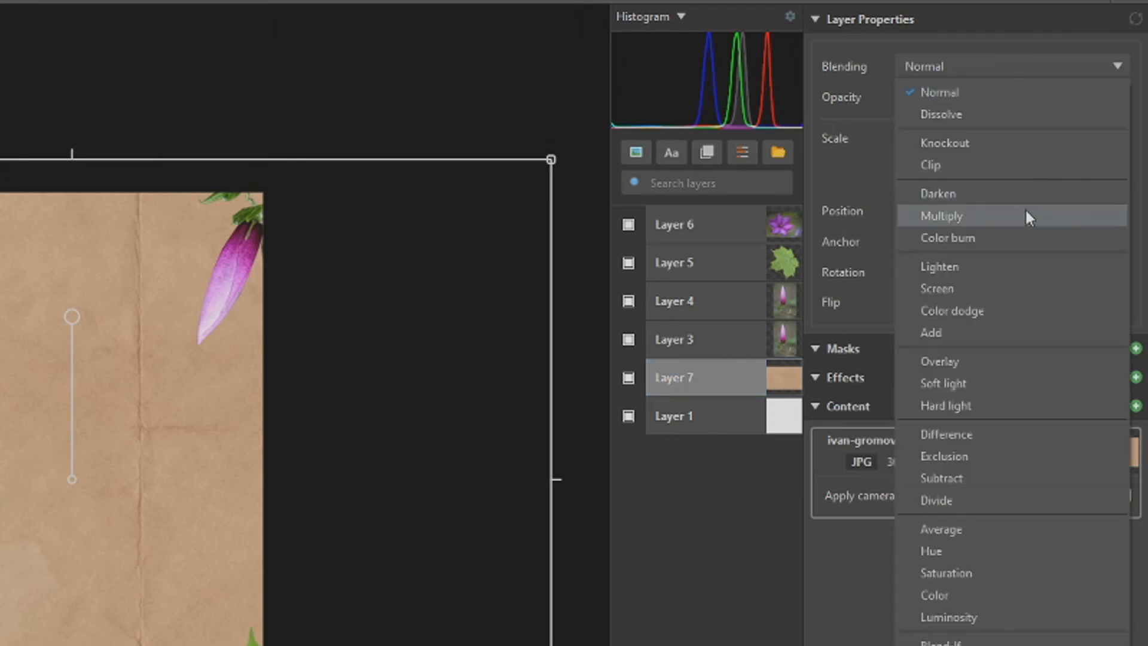
{"action": "left_click", "coordinate": [1009, 217]}
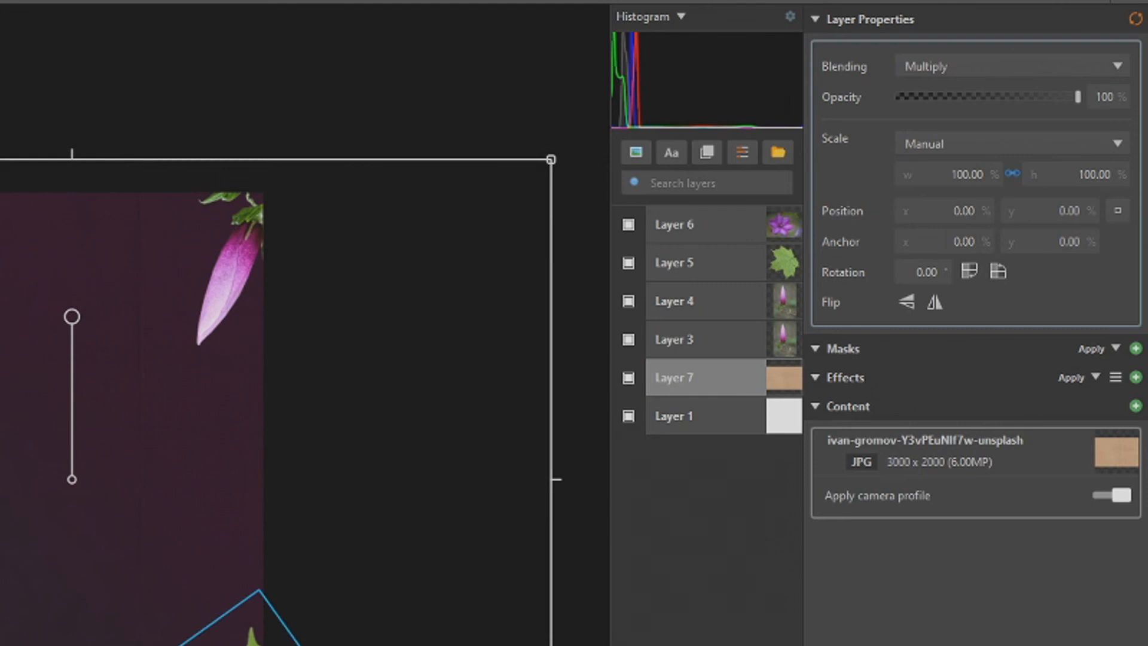
{"action": "left_click", "coordinate": [248, 628]}
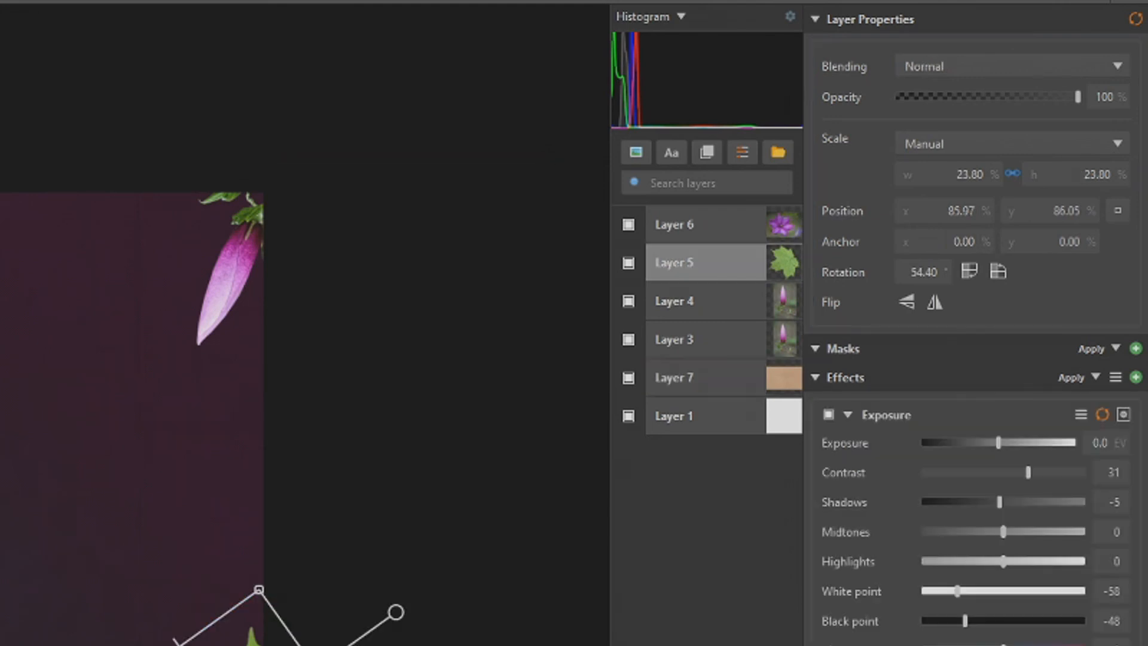
Step: Add a Clarity effect to the paper texture layer with Amount and Structure at 100%, and duplicate the effect
{"action": "left_click", "coordinate": [123, 486]}
{"action": "scroll", "coordinate": [122, 487], "scroll_direction": "up", "scroll_amount": 3}
{"action": "left_click_drag", "start_coordinate": [335, 562], "coordinate": [335, 258]}
{"action": "left_click_drag", "start_coordinate": [349, 619], "coordinate": [280, 468]}
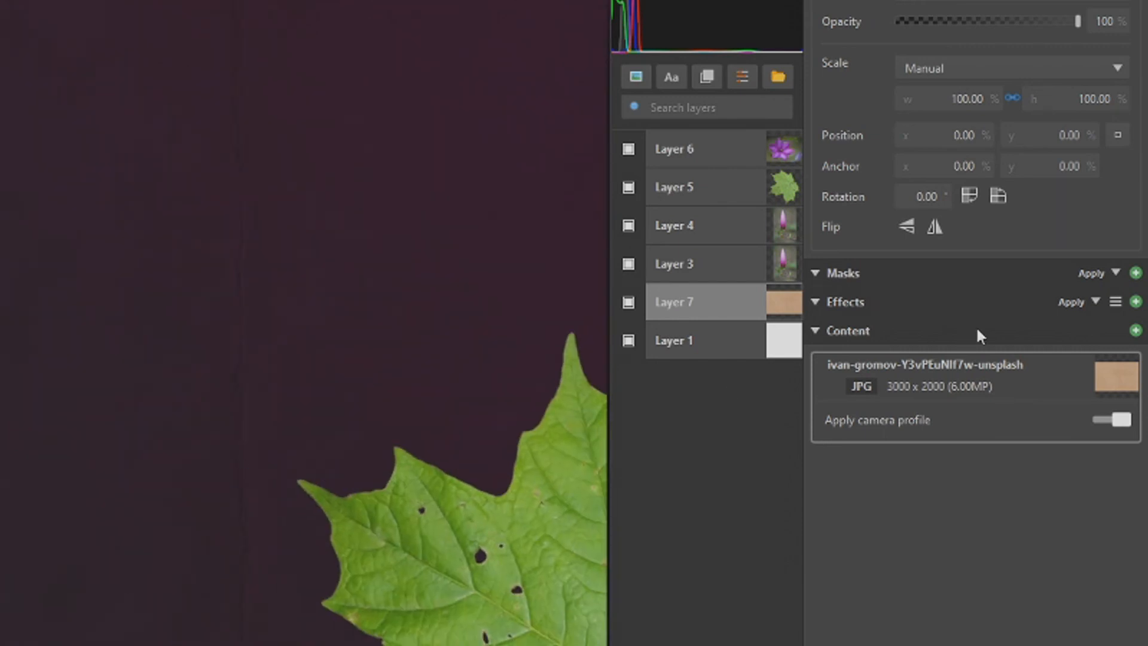
{"action": "left_click", "coordinate": [1135, 302]}
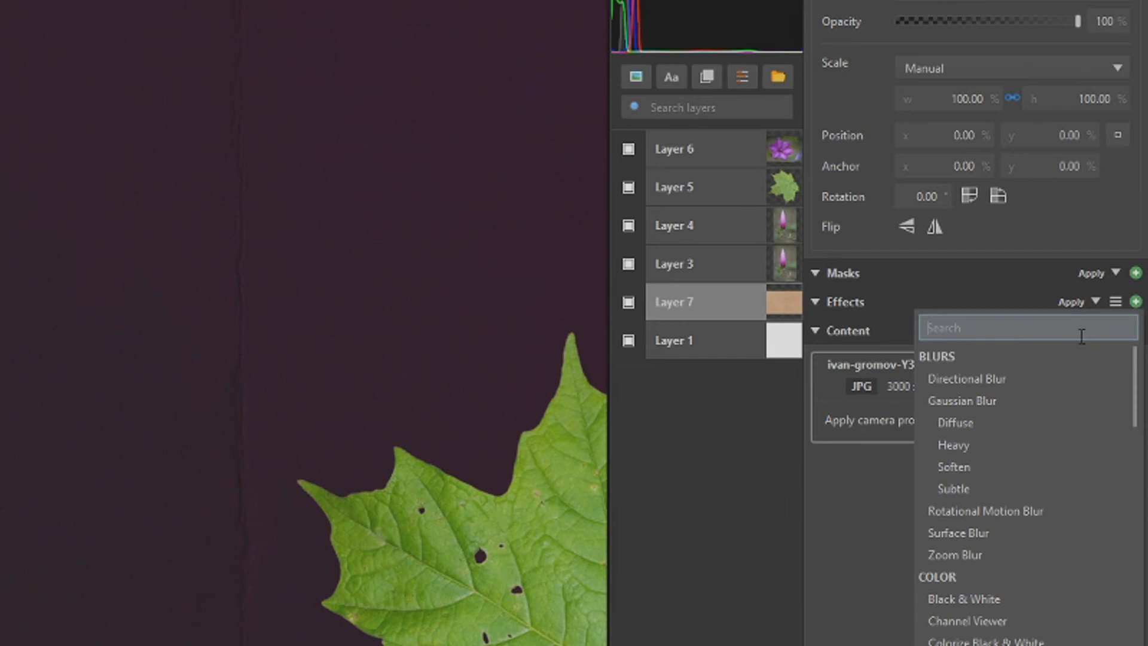
{"action": "type", "text": "clar"}
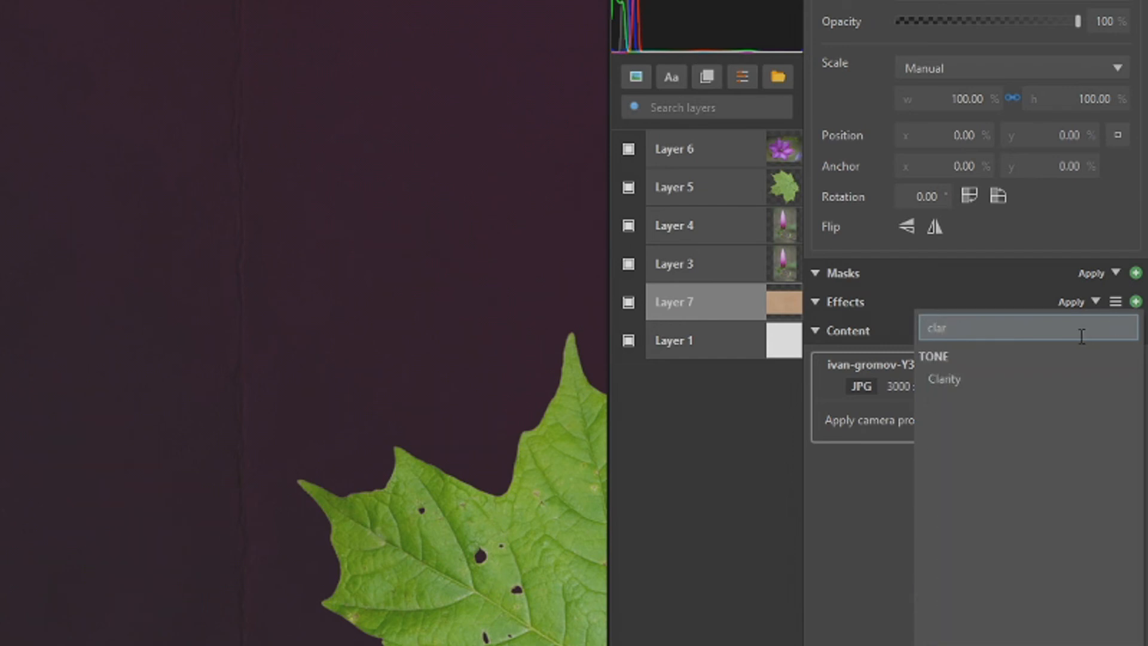
{"action": "left_click", "coordinate": [1023, 377]}
{"action": "left_click_drag", "start_coordinate": [970, 366], "coordinate": [1064, 369]}
{"action": "left_click_drag", "start_coordinate": [970, 397], "coordinate": [1056, 398]}
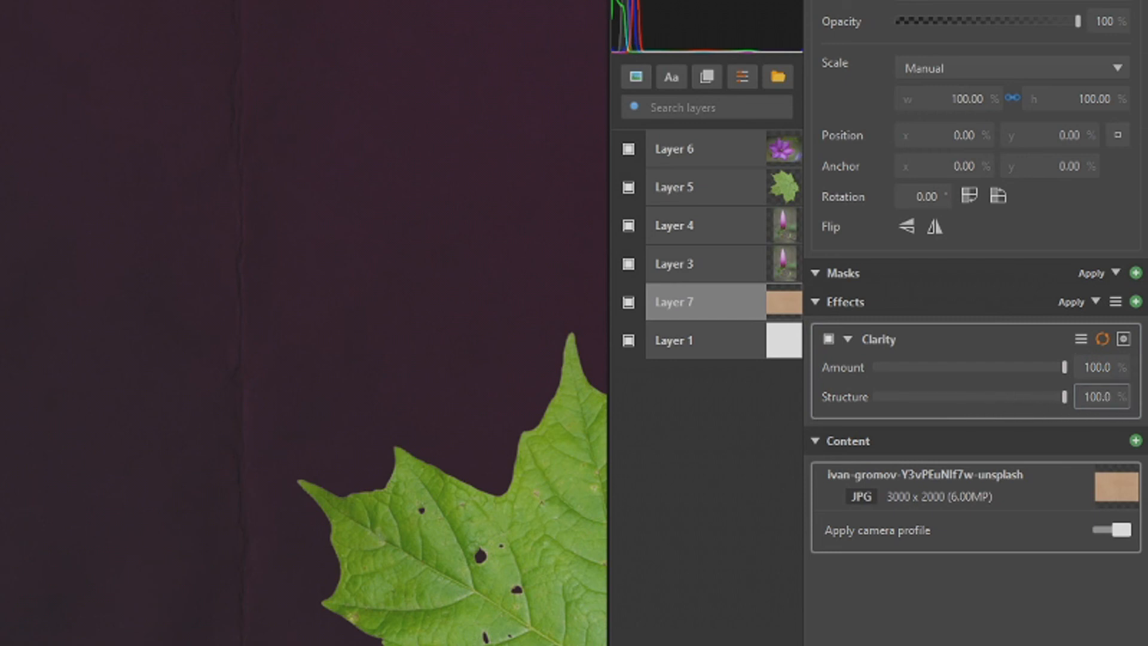
{"action": "left_click", "coordinate": [956, 329]}
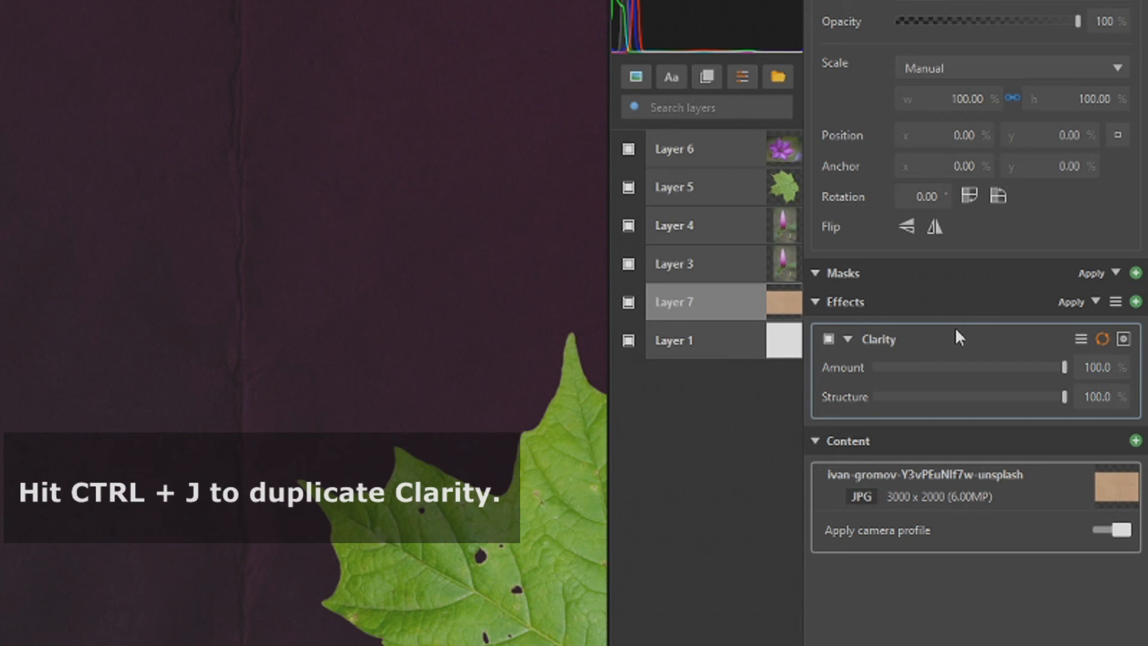
{"action": "key", "text": "ctrl+j"}
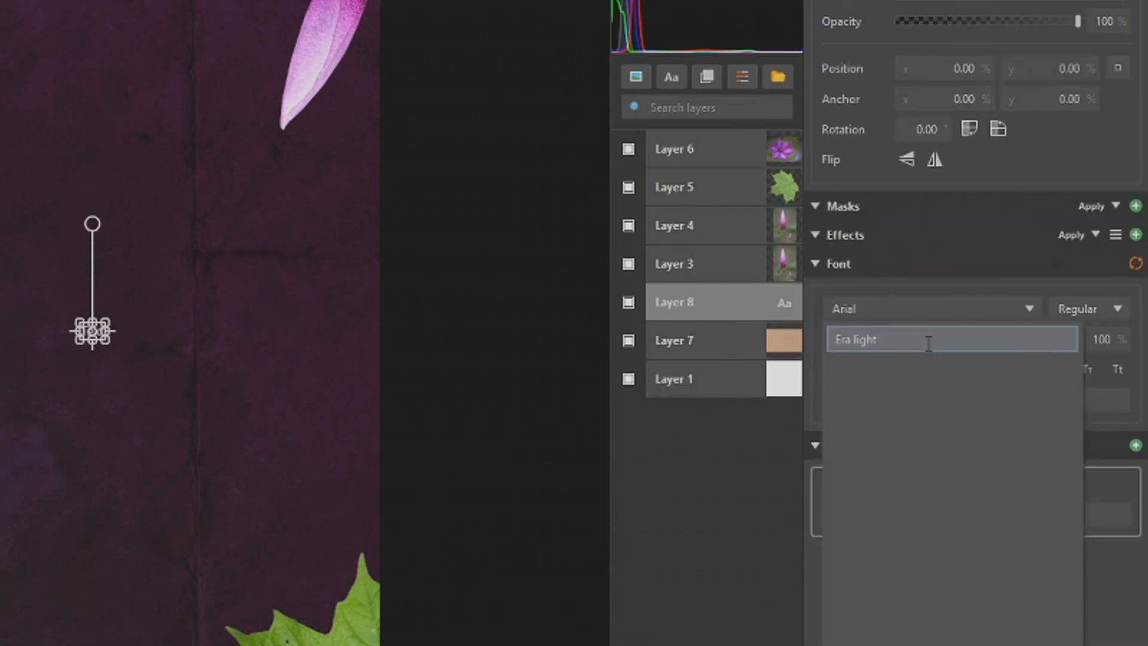
Step: Set the Secret Garden title layer's font to Eras Light ITC and its size to 75
{"action": "double_click", "coordinate": [928, 340]}
{"action": "type", "text": "E"}
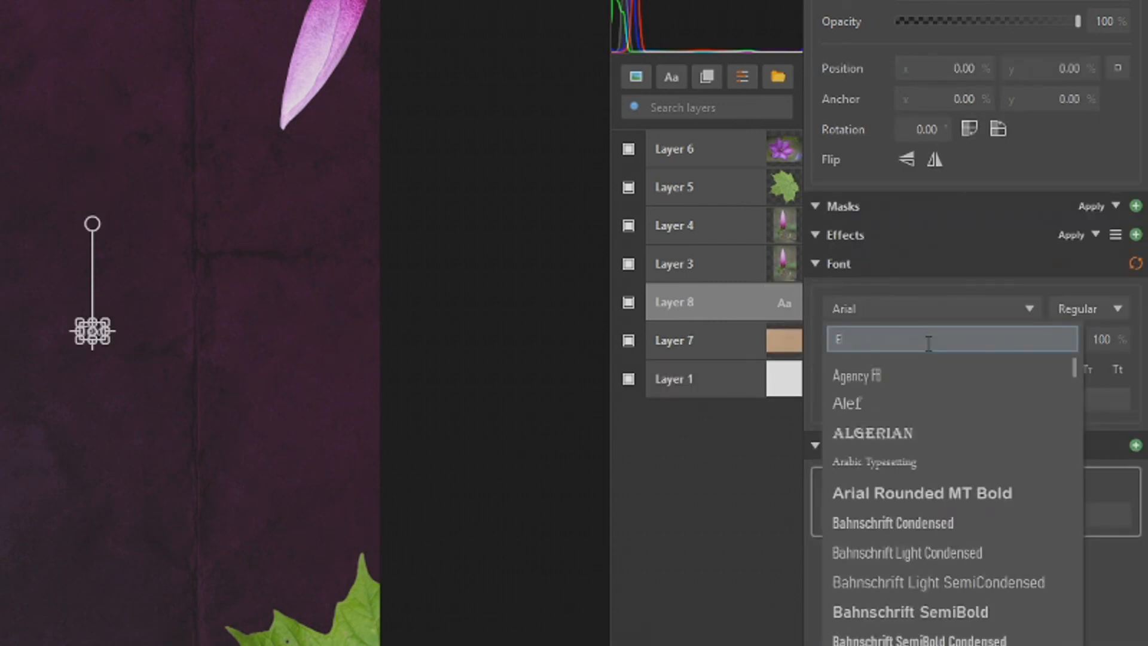
{"action": "type", "text": "ra"}
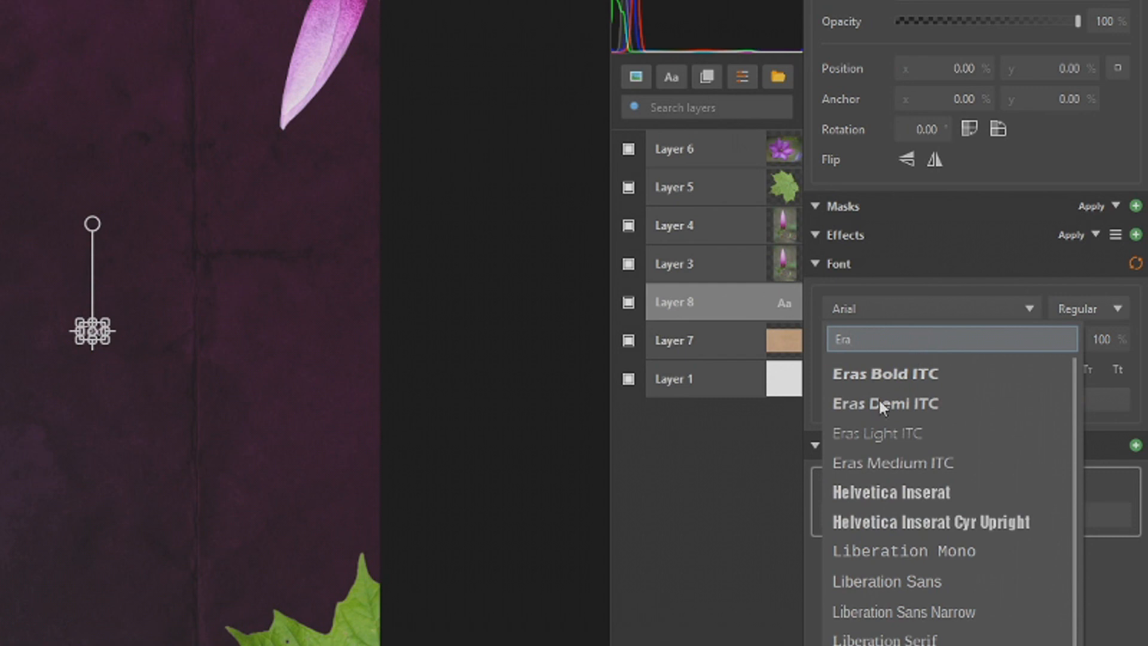
{"action": "left_click", "coordinate": [873, 435]}
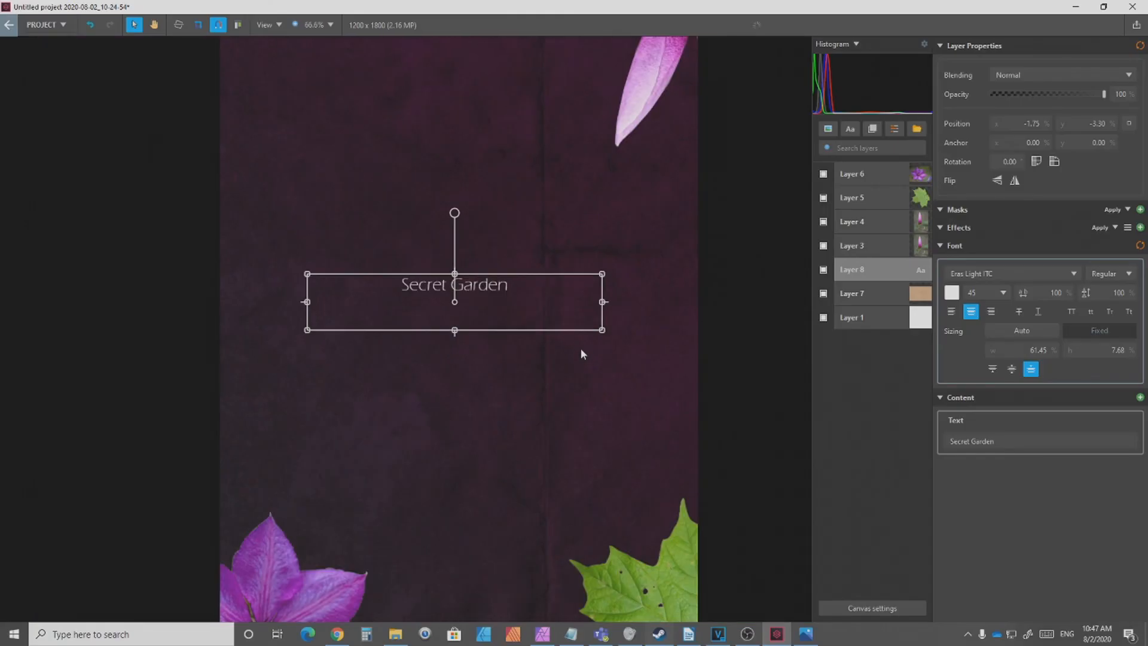
{"action": "double_click", "coordinate": [983, 292]}
{"action": "type", "text": "72"}
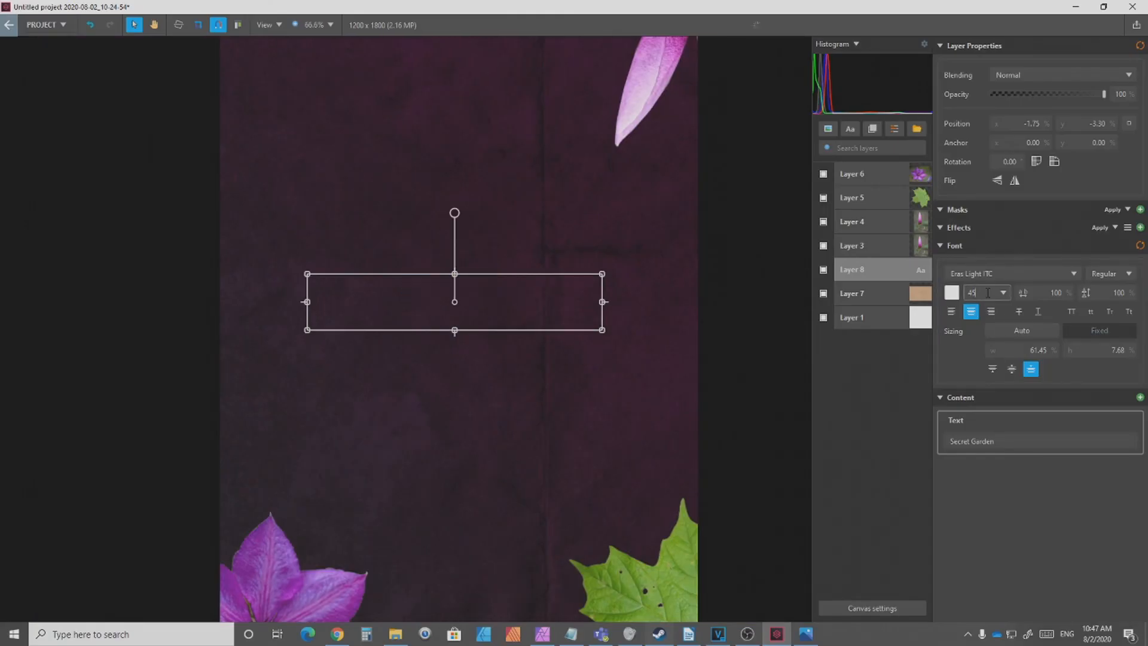
{"action": "key", "text": "Return"}
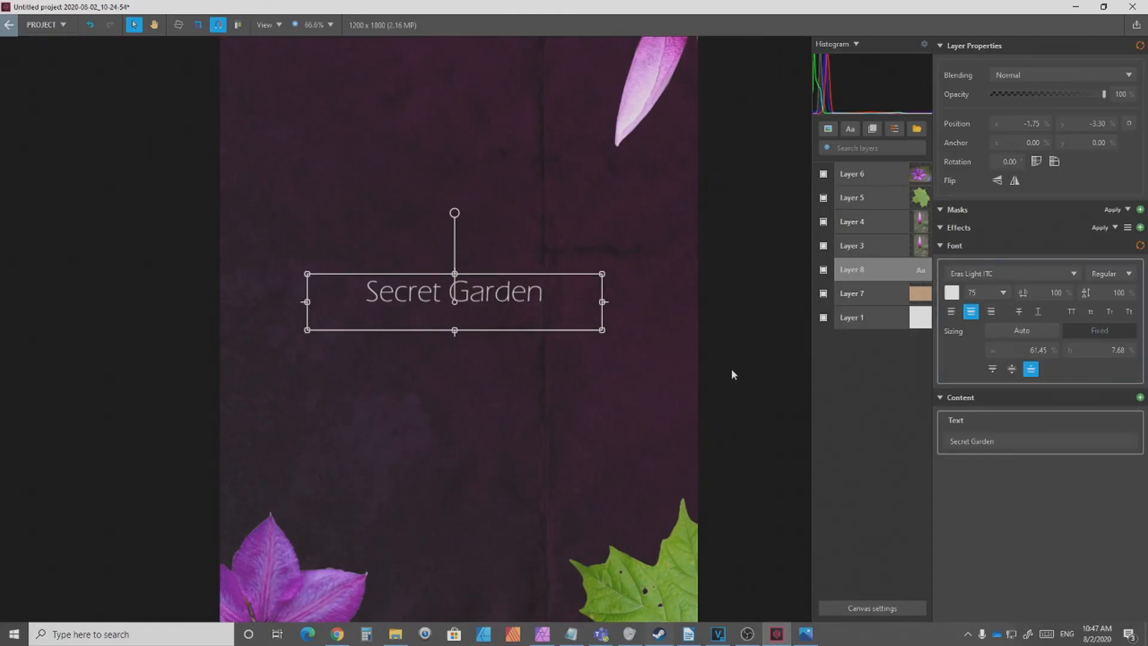
Step: Reduce the title's text box height to about 5.48% and widen its character spacing to 129%
{"action": "left_click_drag", "start_coordinate": [603, 330], "coordinate": [604, 315]}
{"action": "left_click_drag", "start_coordinate": [1041, 293], "coordinate": [1049, 279]}
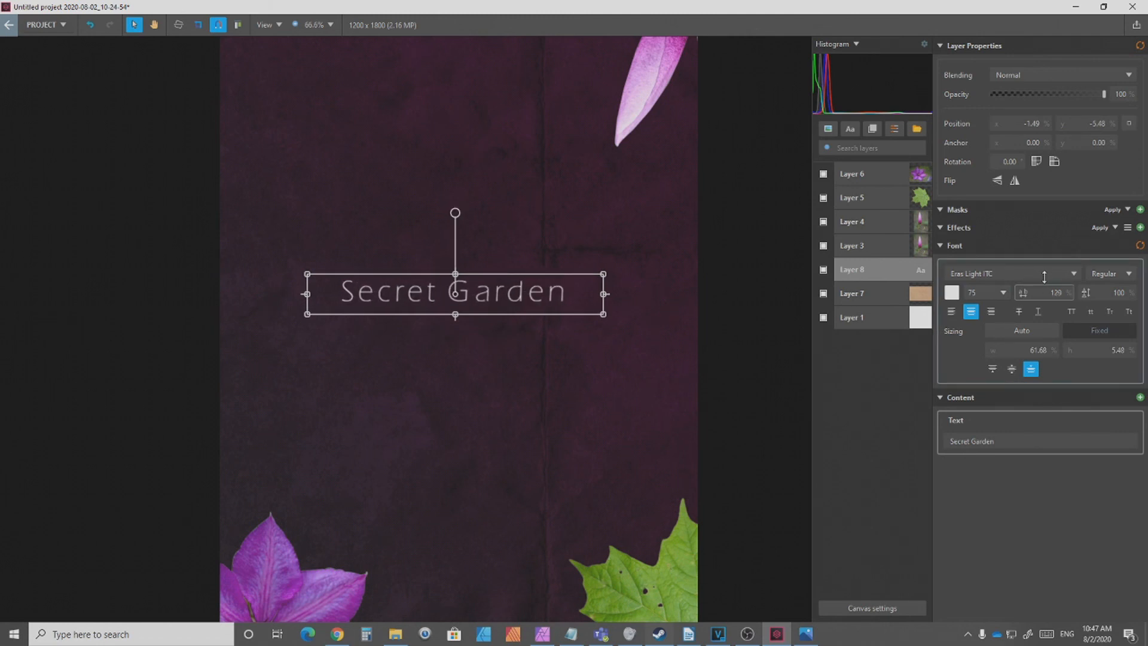
Step: Move the Secret Garden title to about x 4.50% and y 0.00% on the canvas
{"action": "scroll", "coordinate": [756, 376], "scroll_direction": "down", "scroll_amount": 2}
{"action": "left_click_drag", "start_coordinate": [664, 342], "coordinate": [659, 339]}
{"action": "left_click", "coordinate": [895, 419]}
{"action": "left_click", "coordinate": [619, 332]}
{"action": "left_click", "coordinate": [884, 371]}
Step: Add a second text layer below the title at about y 22.58% and set its font to Arial
{"action": "left_click", "coordinate": [883, 275]}
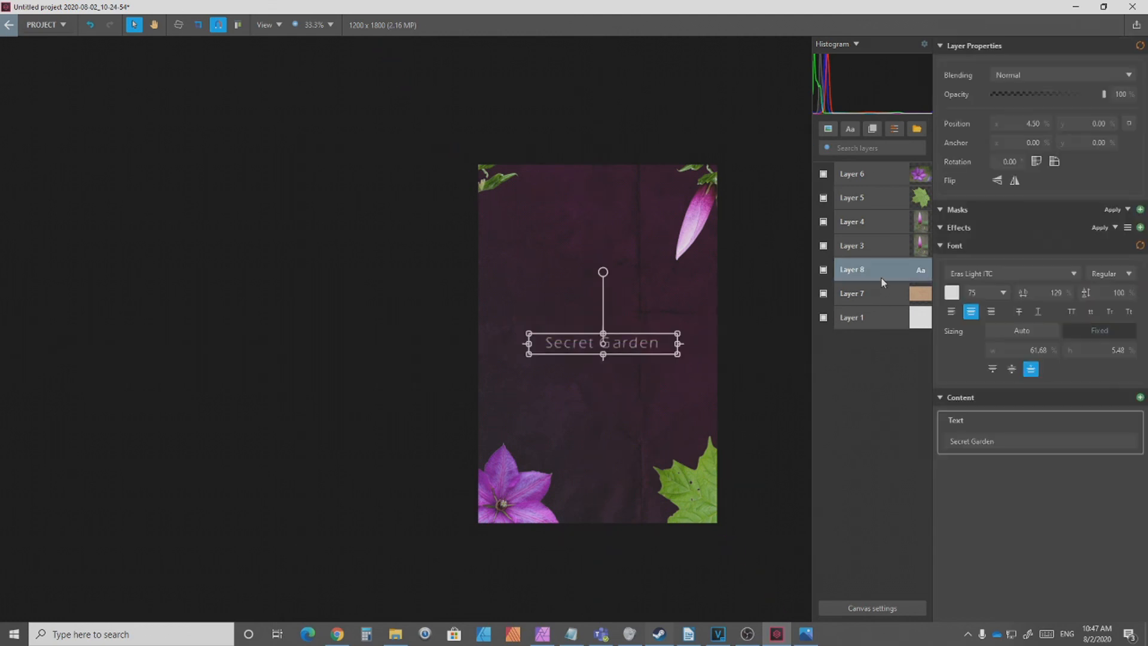
{"action": "left_click", "coordinate": [850, 128]}
{"action": "scroll", "coordinate": [644, 342], "scroll_direction": "up", "scroll_amount": 3}
{"action": "left_click_drag", "start_coordinate": [560, 360], "coordinate": [554, 455]}
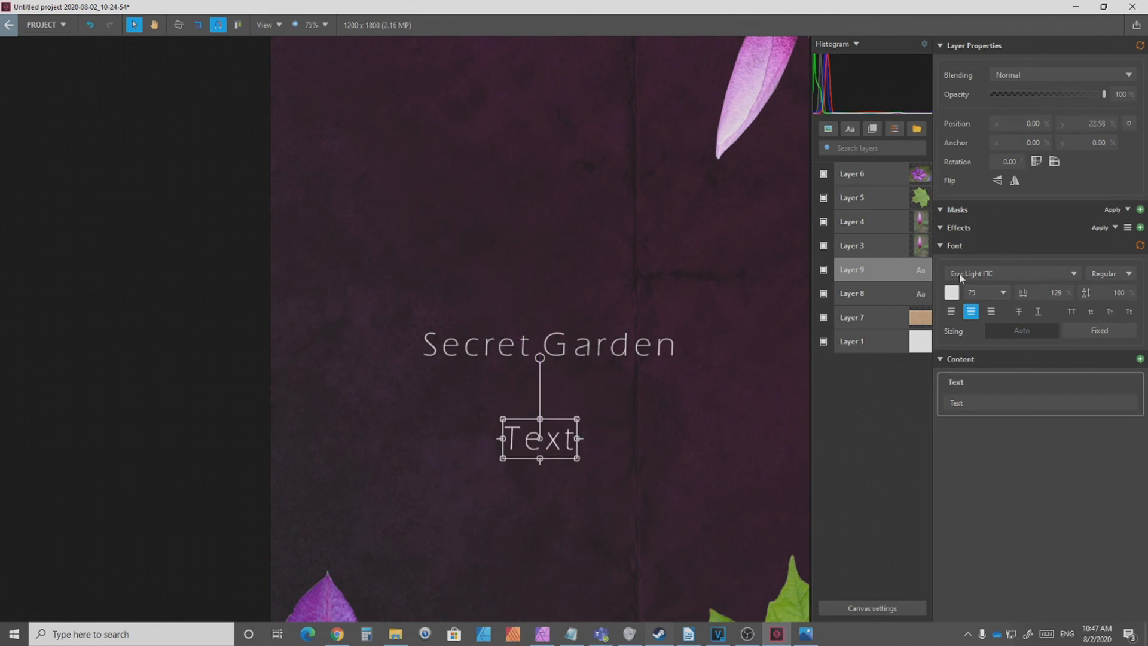
{"action": "left_click", "coordinate": [1011, 273]}
{"action": "type", "text": "Arial"}
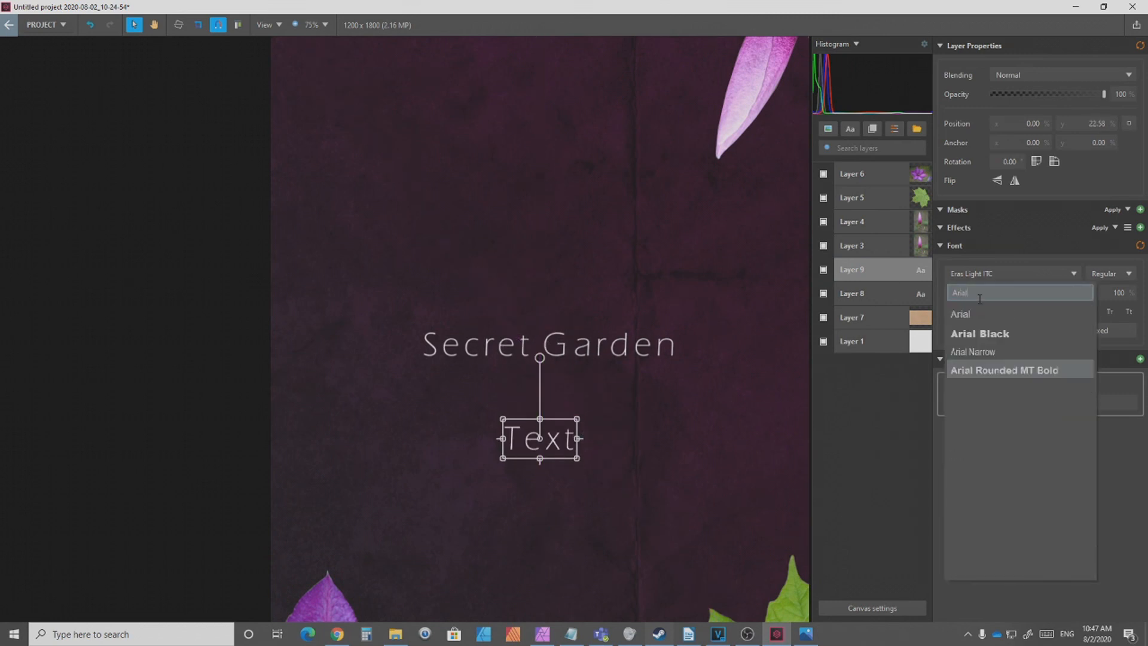
{"action": "left_click", "coordinate": [1042, 313]}
Step: Replace the placeholder text with the person's full name and widen its text box on both sides
{"action": "left_click_drag", "start_coordinate": [580, 459], "coordinate": [725, 456]}
{"action": "double_click", "coordinate": [708, 442]}
{"action": "key", "text": "ctrl+a"}
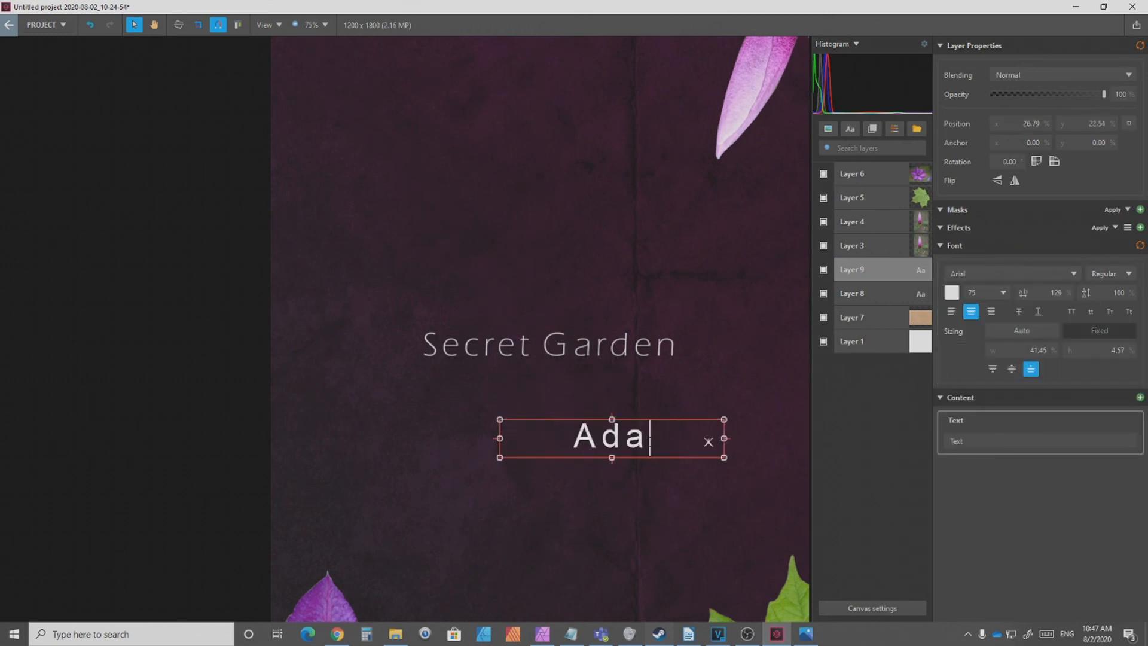
{"action": "left_click_drag", "start_coordinate": [500, 457], "coordinate": [392, 459]}
Step: Set the font size of the name text below the title to 35
{"action": "double_click", "coordinate": [451, 444]}
{"action": "key", "text": "ctrl+a"}
{"action": "left_click", "coordinate": [977, 294]}
{"action": "key", "text": "BackSpace"}
{"action": "key", "text": "BackSpace"}
{"action": "type", "text": "35"}
{"action": "key", "text": "Return"}
Step: Reduce the height of the name's text box and set its character spacing to 100%
{"action": "left_click_drag", "start_coordinate": [558, 459], "coordinate": [559, 440]}
{"action": "double_click", "coordinate": [571, 435]}
{"action": "key", "text": "ctrl+a"}
{"action": "left_click", "coordinate": [1055, 293]}
{"action": "type", "text": "100"}
{"action": "key", "text": "Return"}
{"action": "double_click", "coordinate": [708, 424]}
{"action": "key", "text": "ctrl+a"}
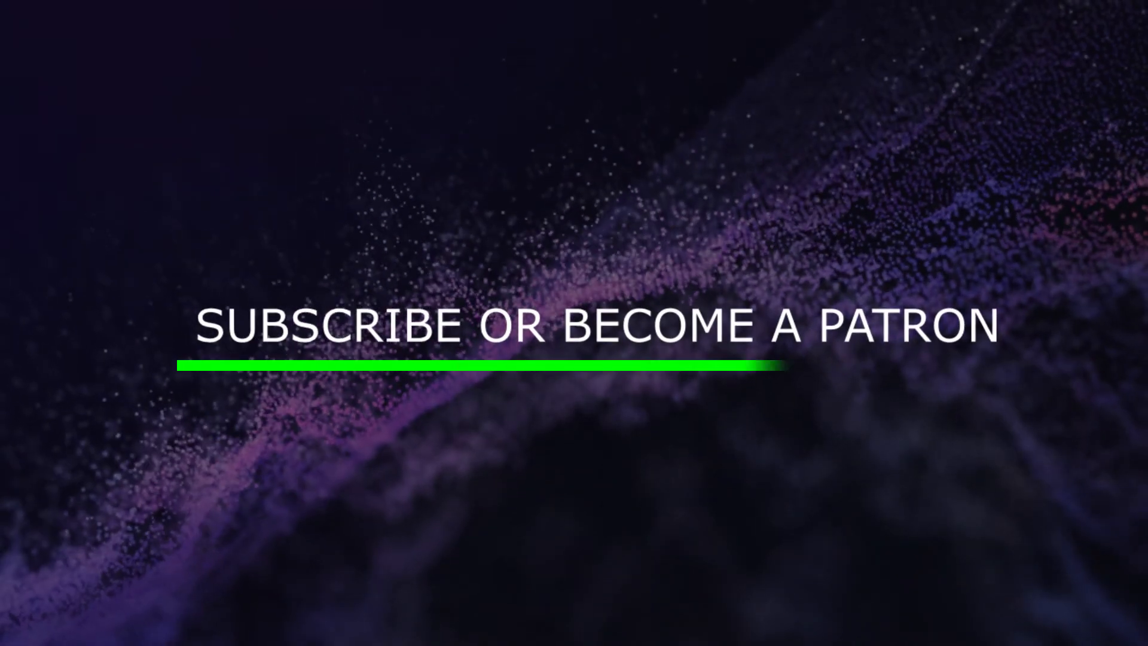